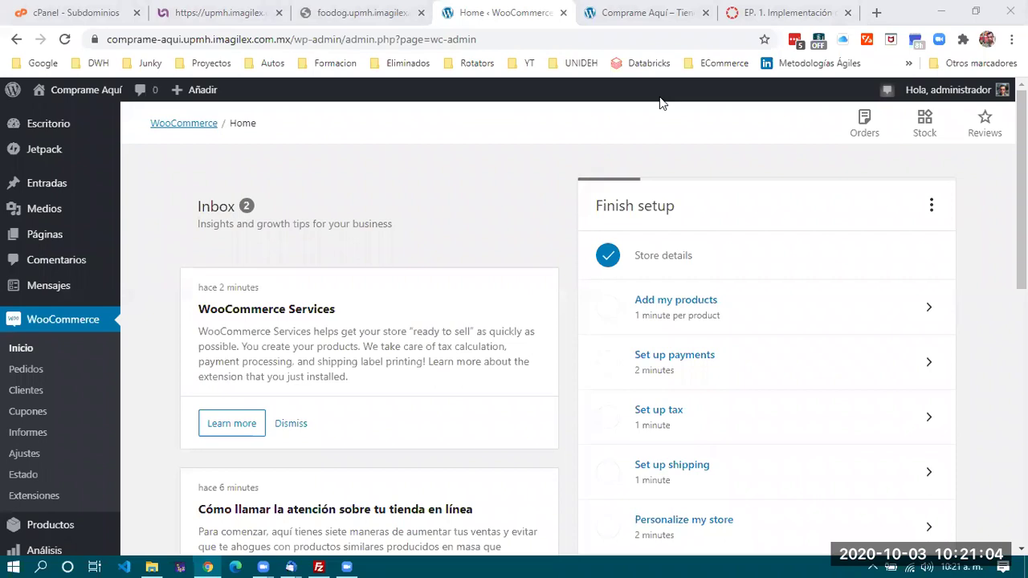
Open the list of all pages of the site in the WordPress administration.
mouse_move(67, 235)
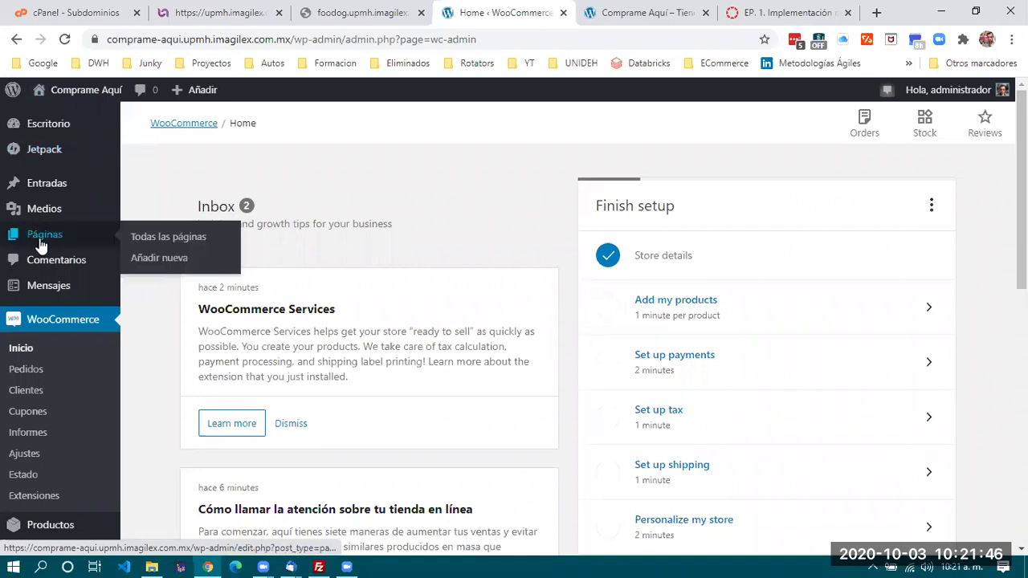
click(168, 237)
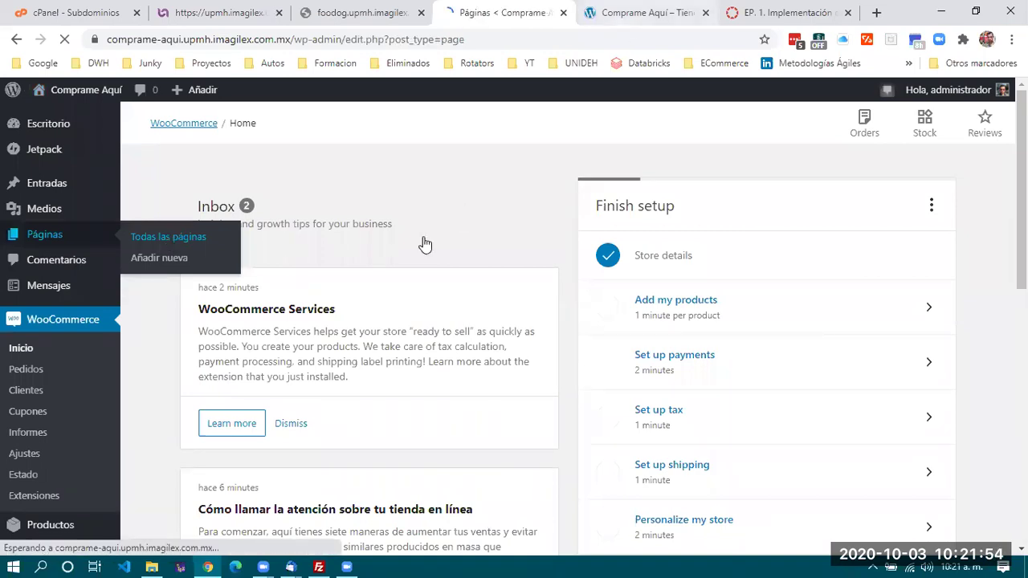
Open the Sample Page on the public store site and look through its content.
key(ctrl+Tab)
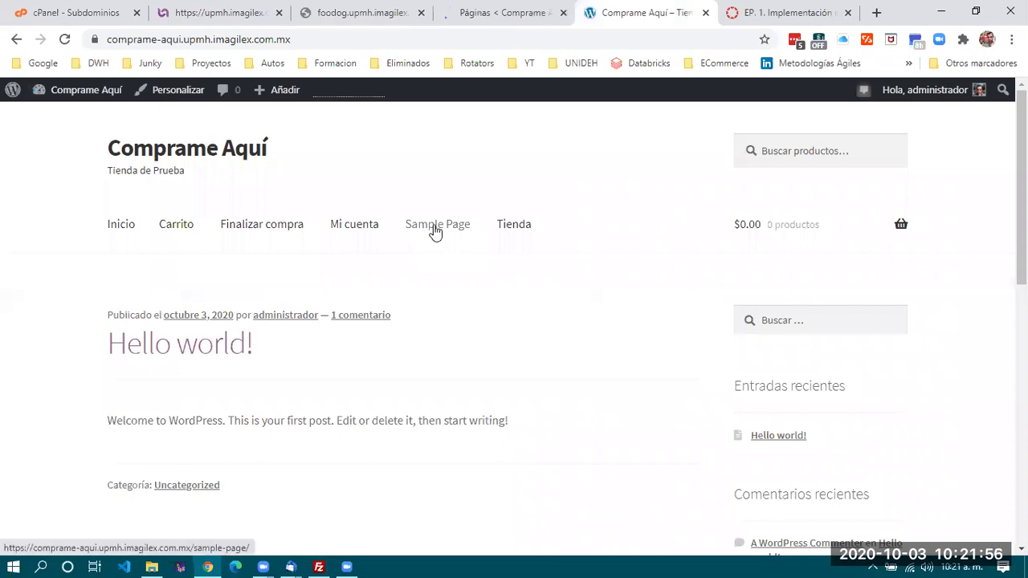
click(433, 232)
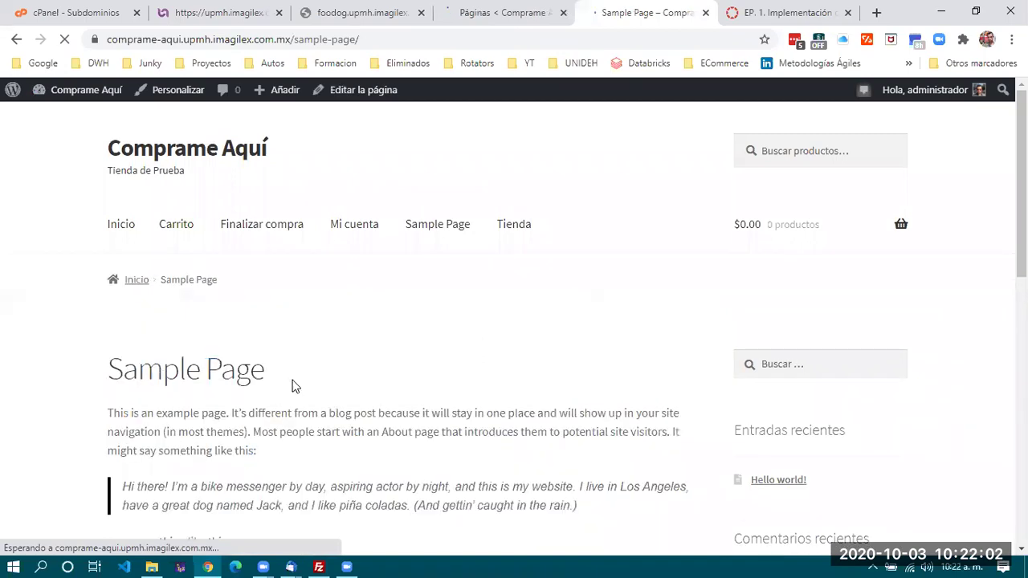
scroll(217, 205, down, 1)
scroll(216, 204, down, 3)
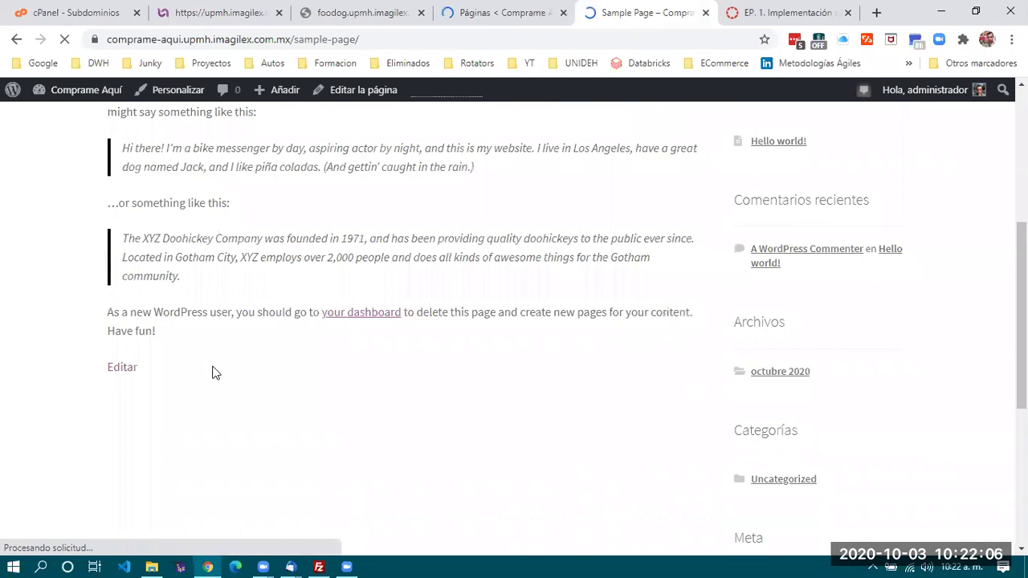
scroll(212, 371, up, 6)
Return to the administration's page list and review which pages the store already has.
key(ctrl+shift+Tab)
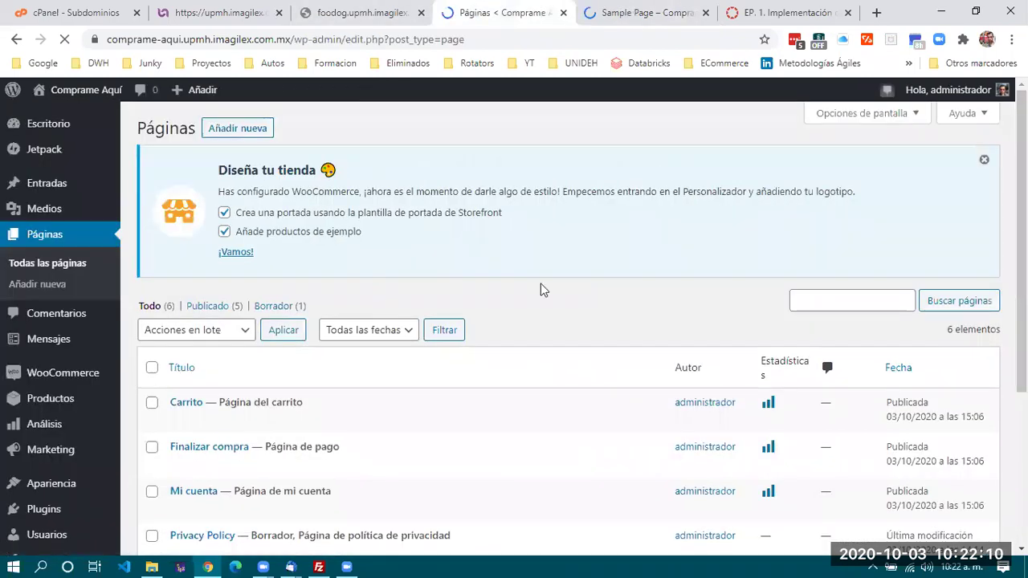
scroll(542, 291, down, 1)
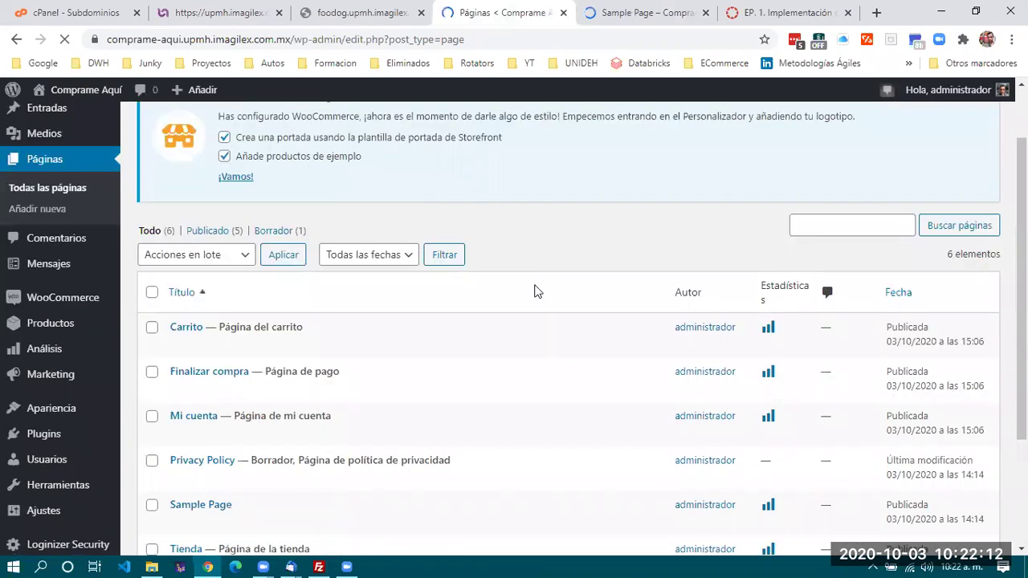
scroll(481, 277, down, 2)
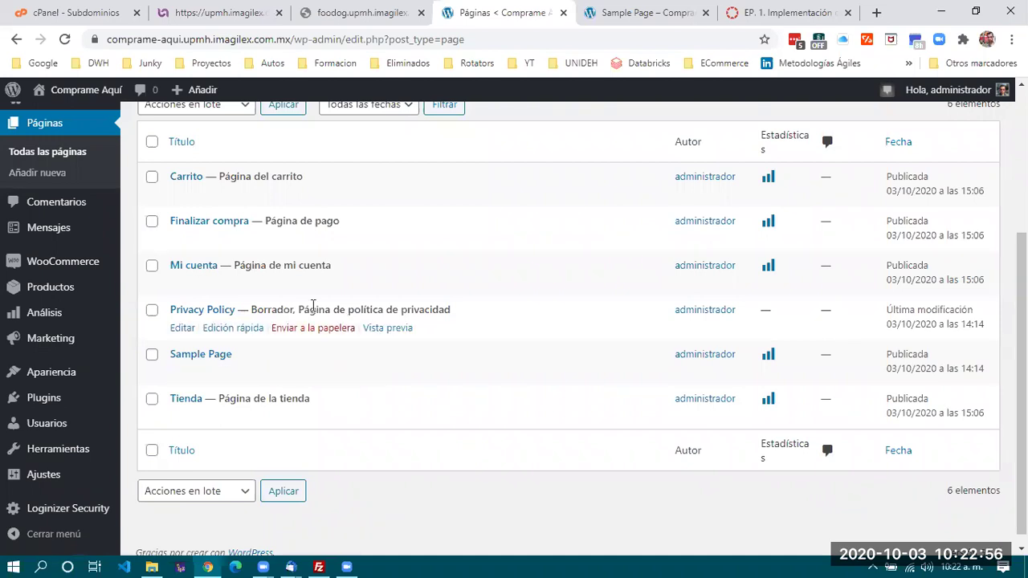
scroll(313, 305, up, 1)
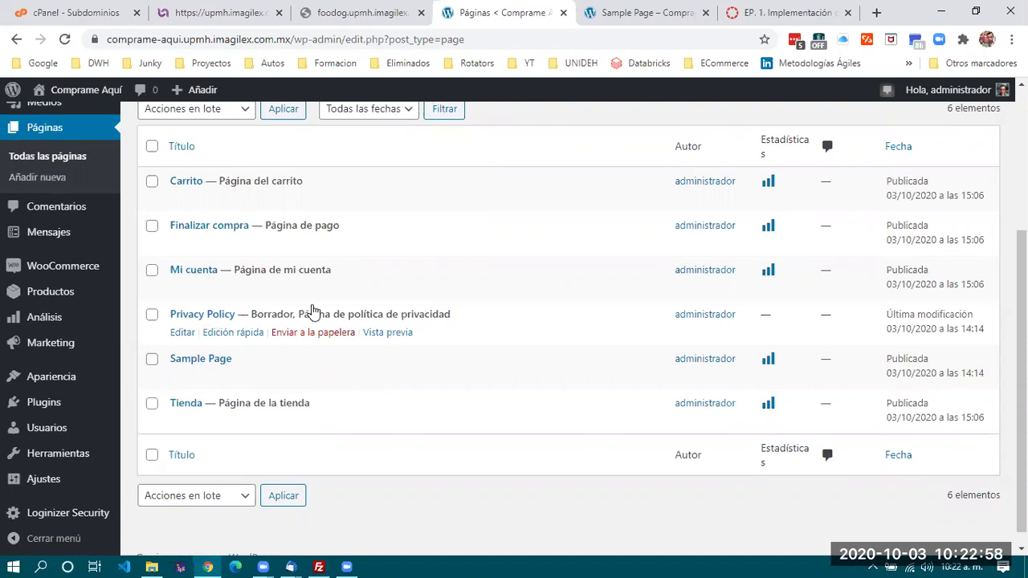
scroll(313, 311, up, 2)
scroll(119, 117, up, 1)
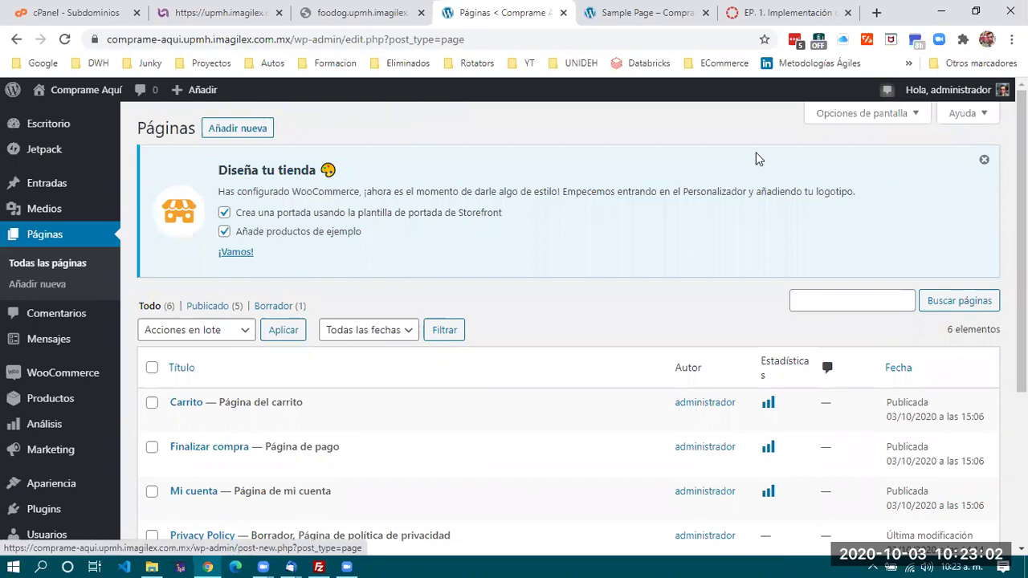
Dismiss the "Diseña tu tienda" notice and start adding a new page.
click(984, 160)
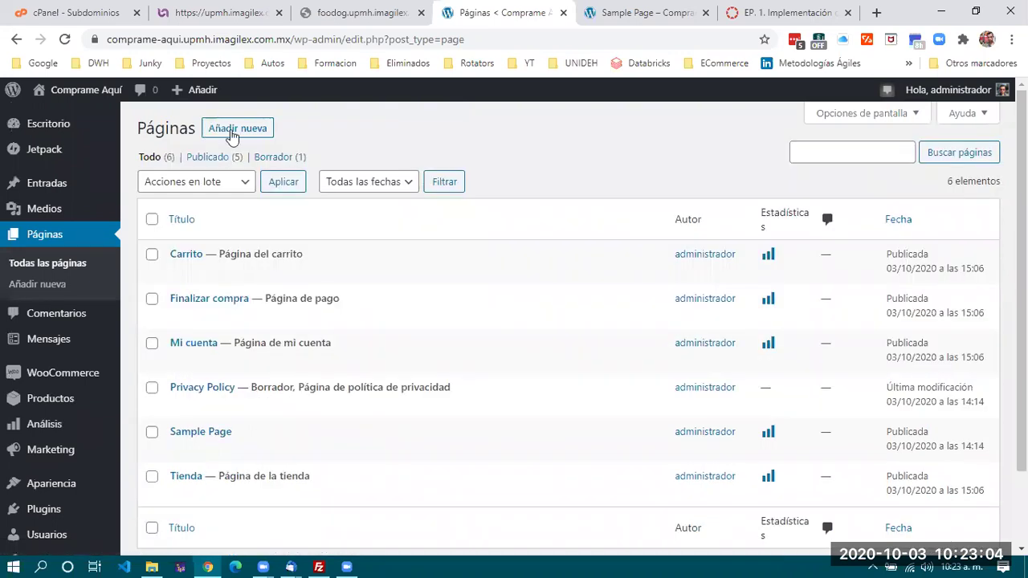
click(232, 133)
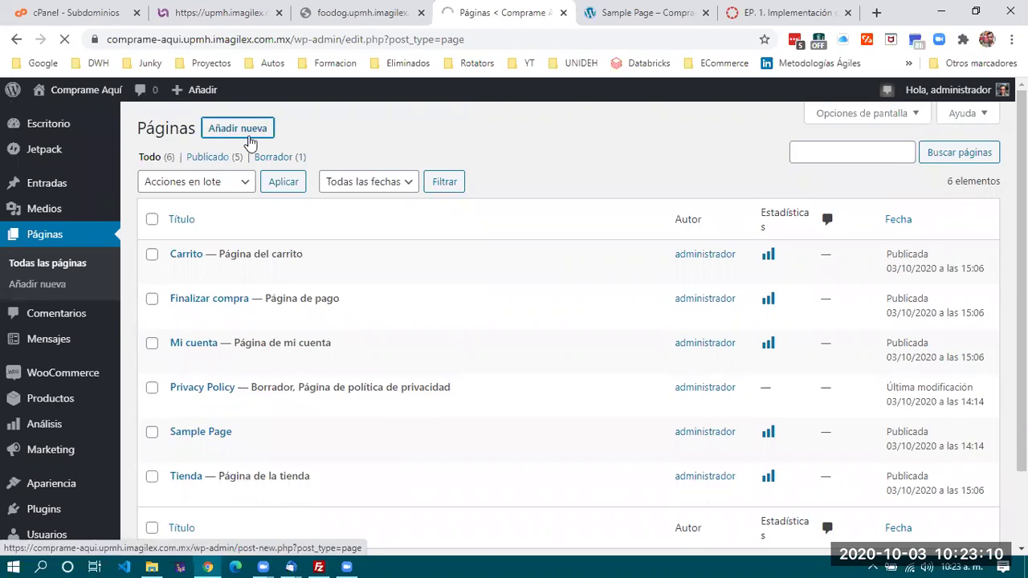
click(246, 137)
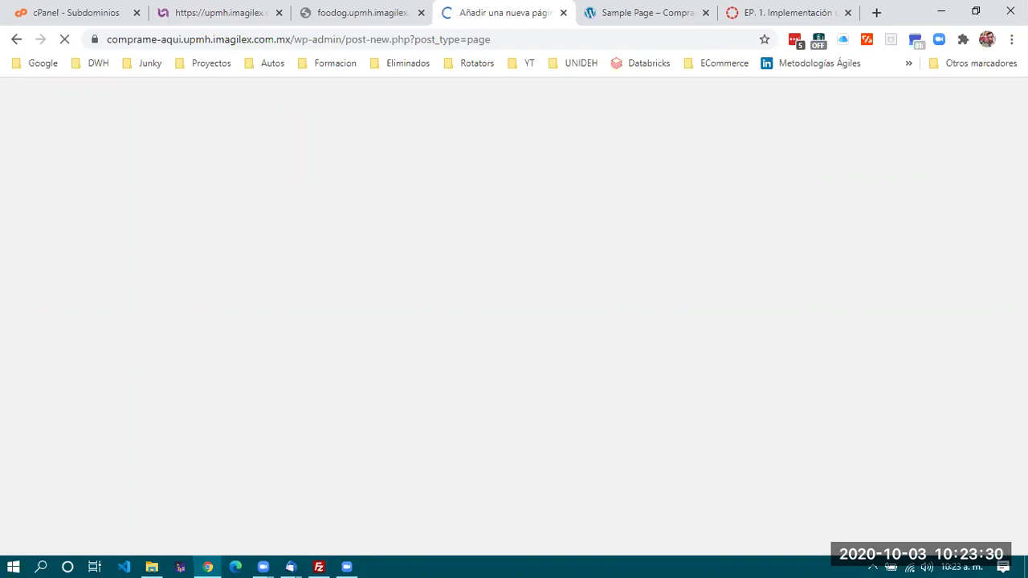
click(873, 567)
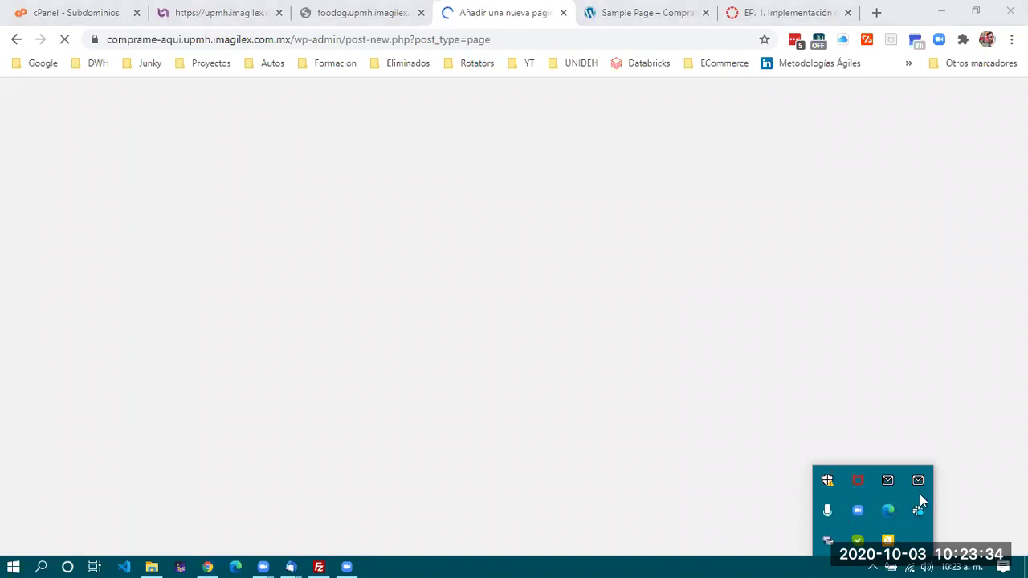
click(508, 168)
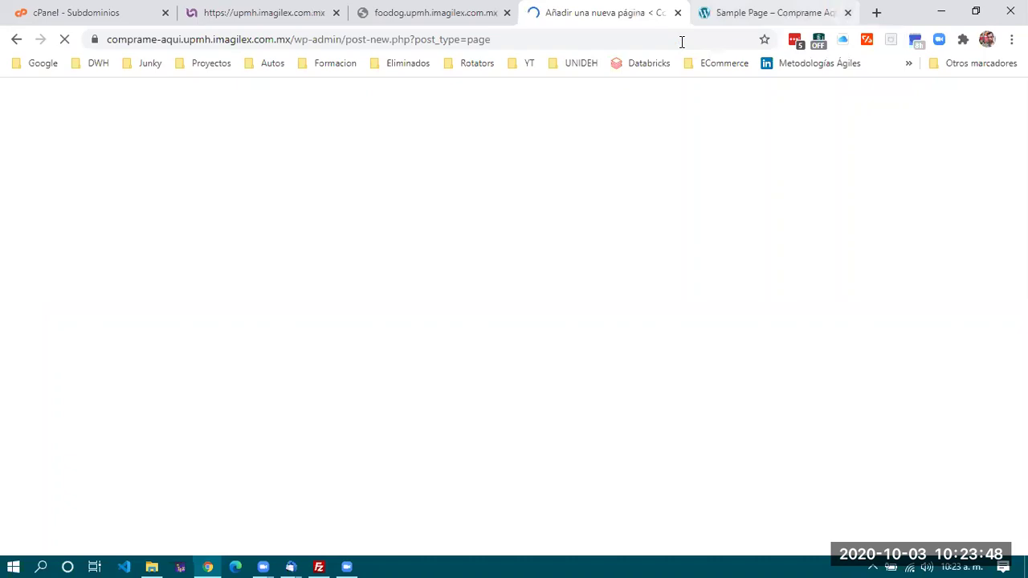
Try to open lipsum.es in a new browser tab.
key(ctrl+t)
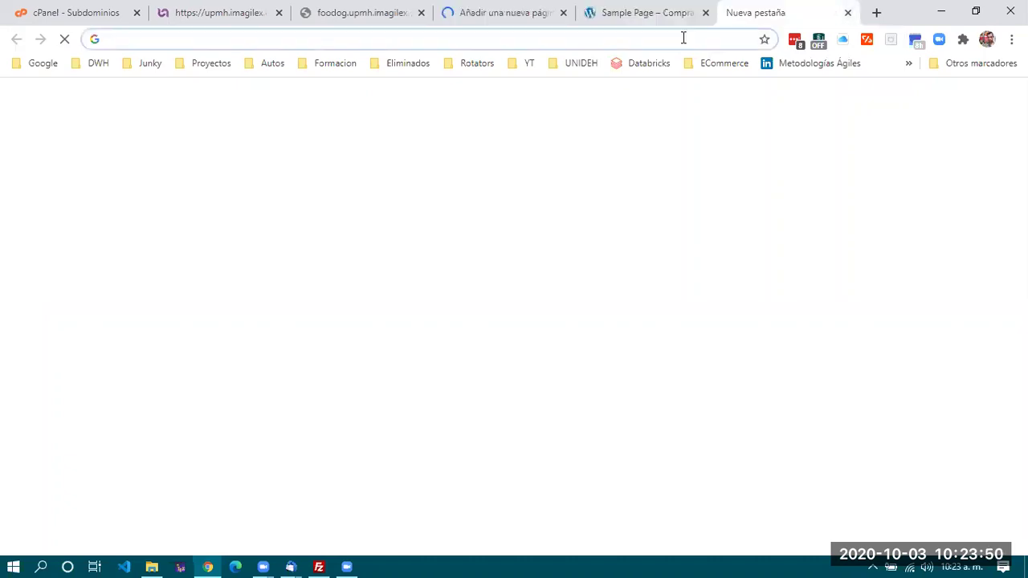
click(683, 38)
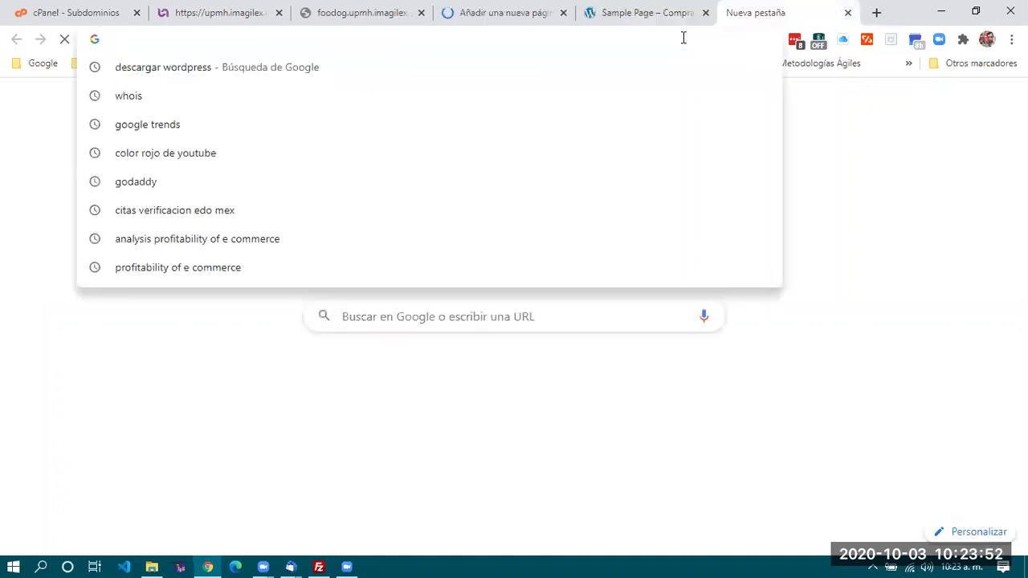
text(lipsum)
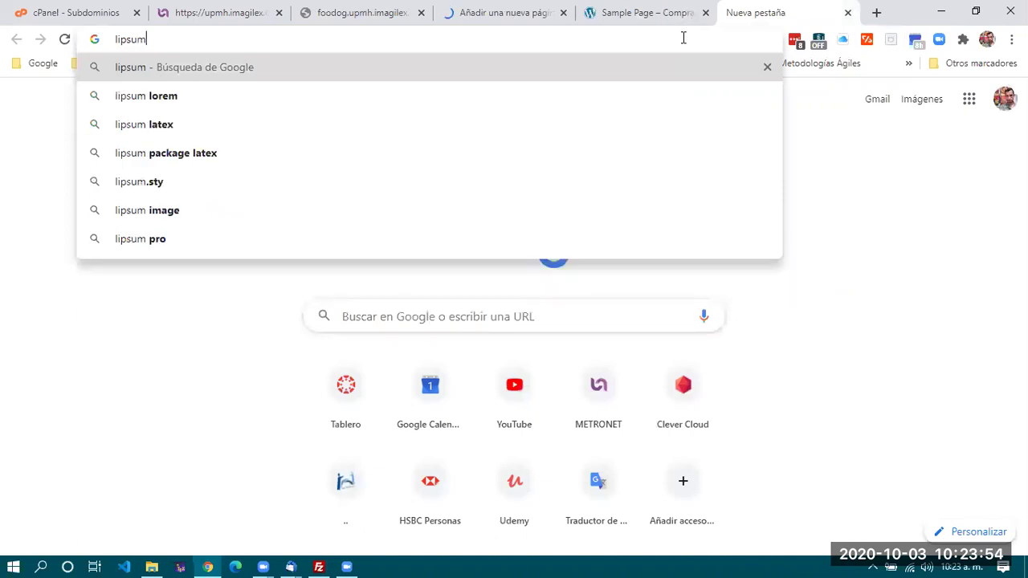
text(.es)
key(Return)
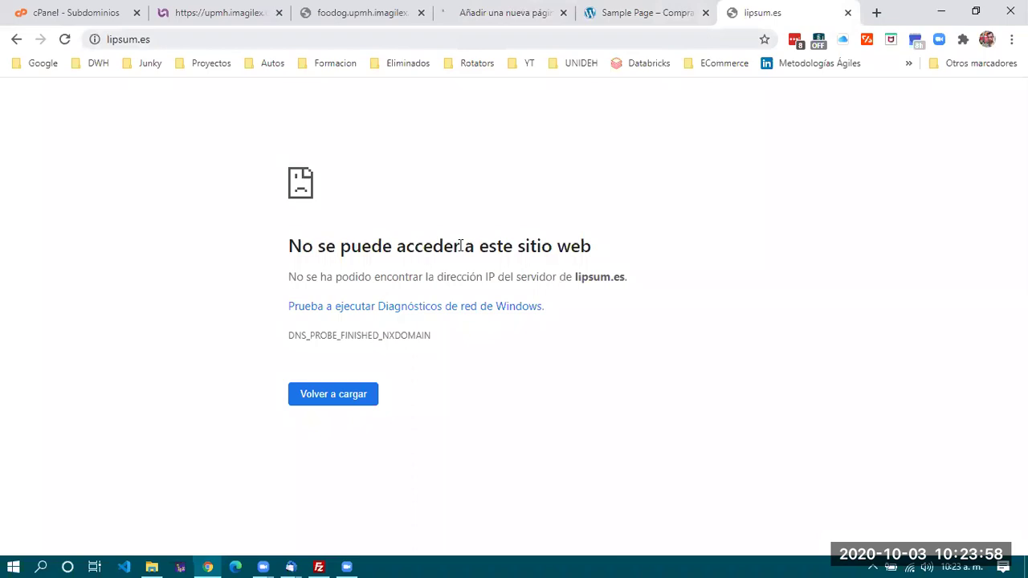
Search the web for "lorem ipsum" and open the Lipsum generator result.
click(170, 39)
text(l)
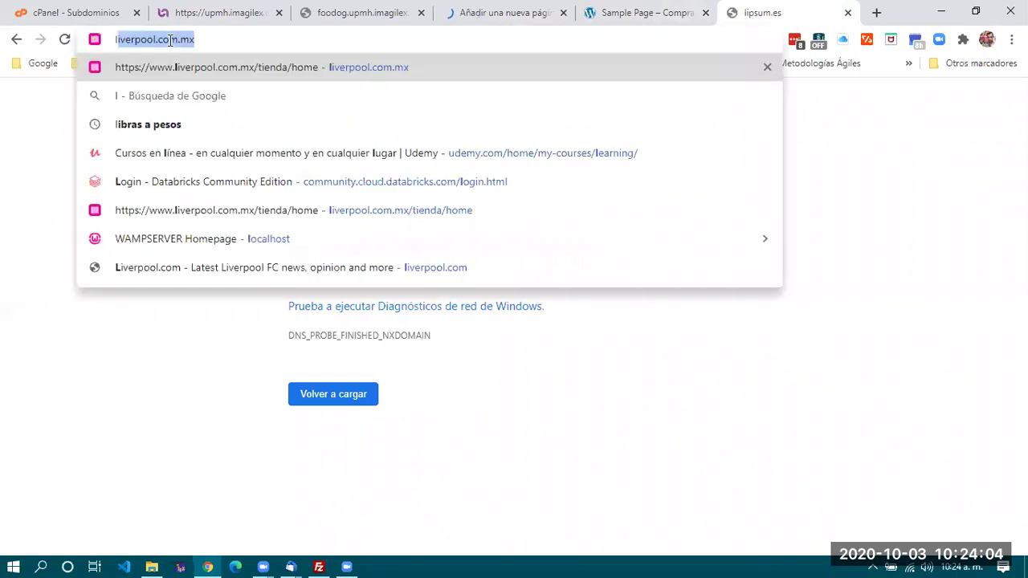
text(orem ipp)
key(BackSpace)
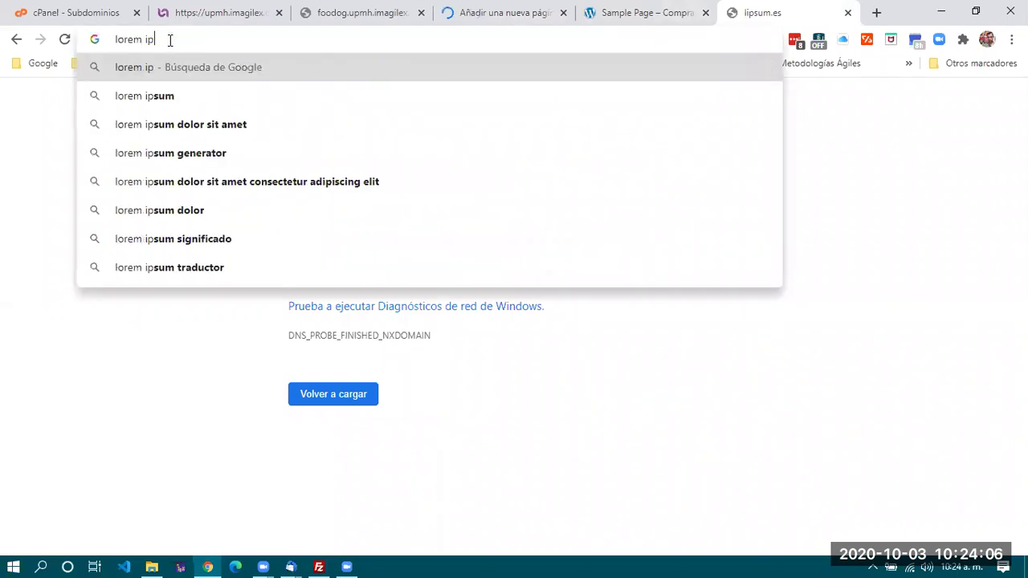
key(Down)
key(Return)
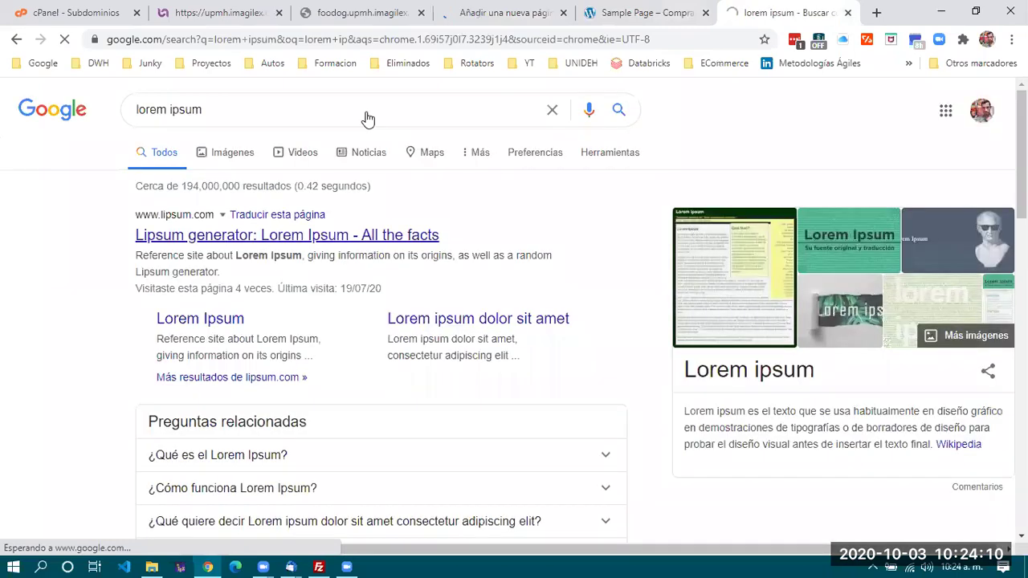
Back in the new page's editor, close the welcome guide and title the page "Política de Cookies".
key(ctrl+4)
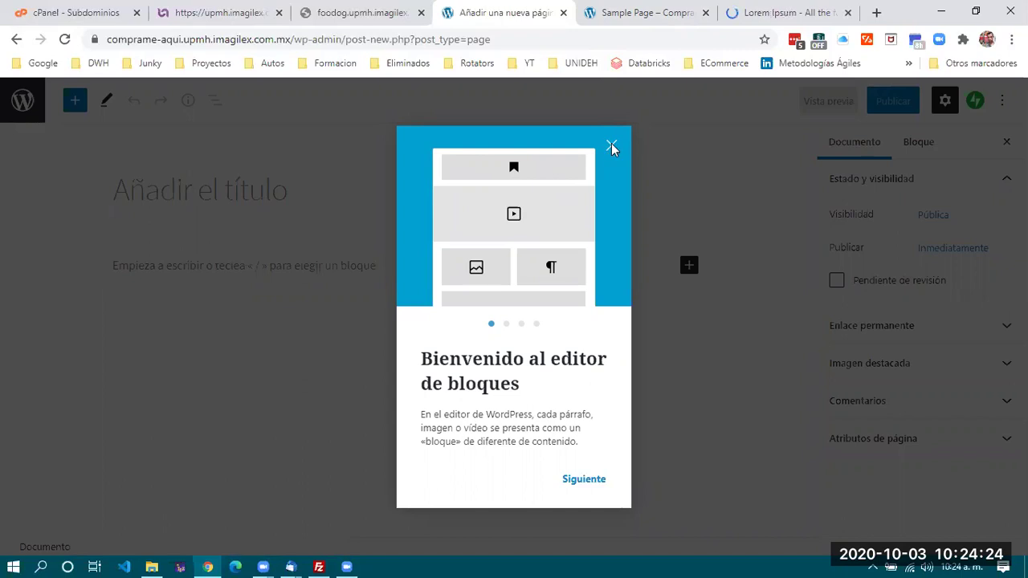
click(611, 147)
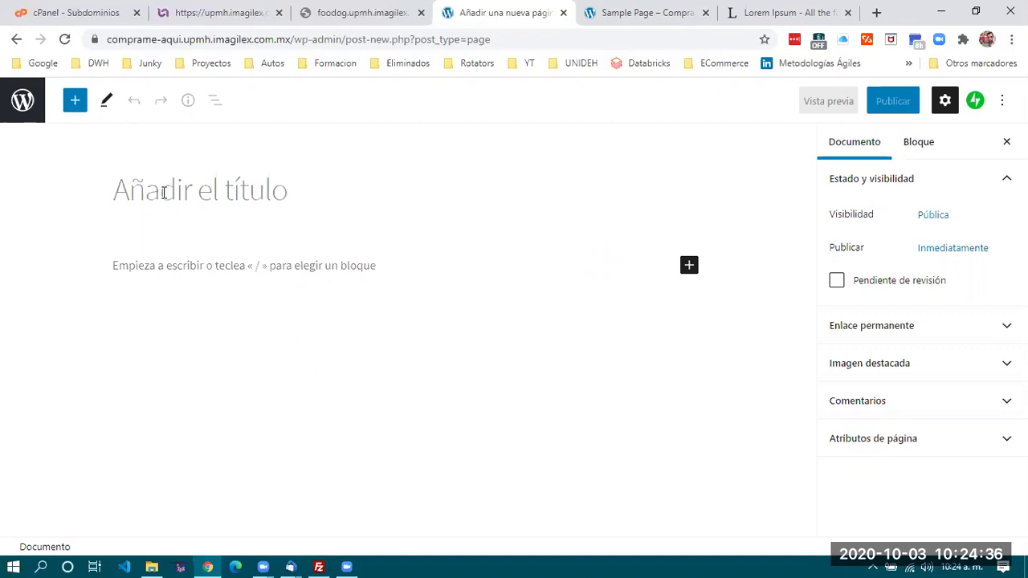
click(164, 192)
text(Pol)
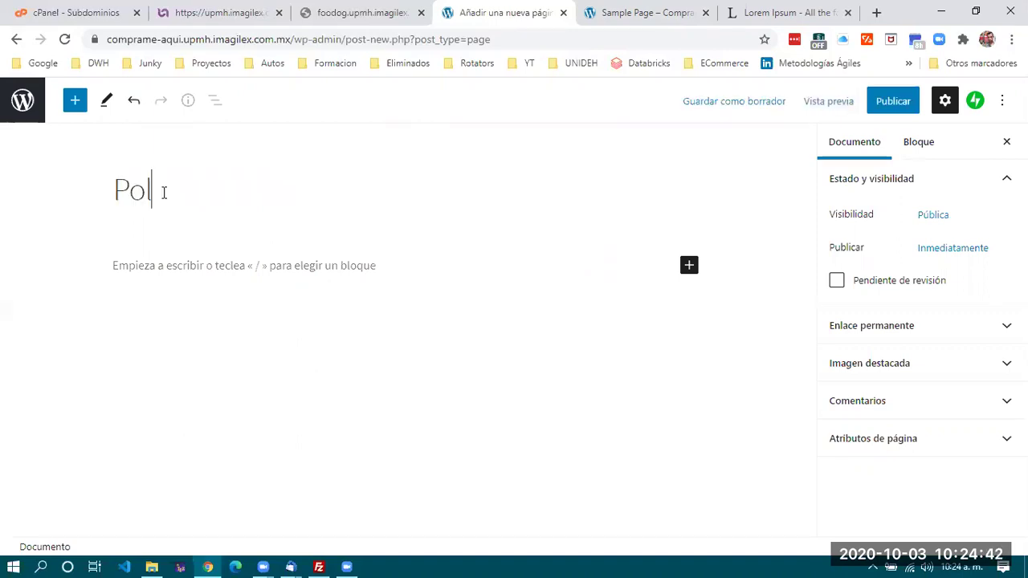
text(ítica de )
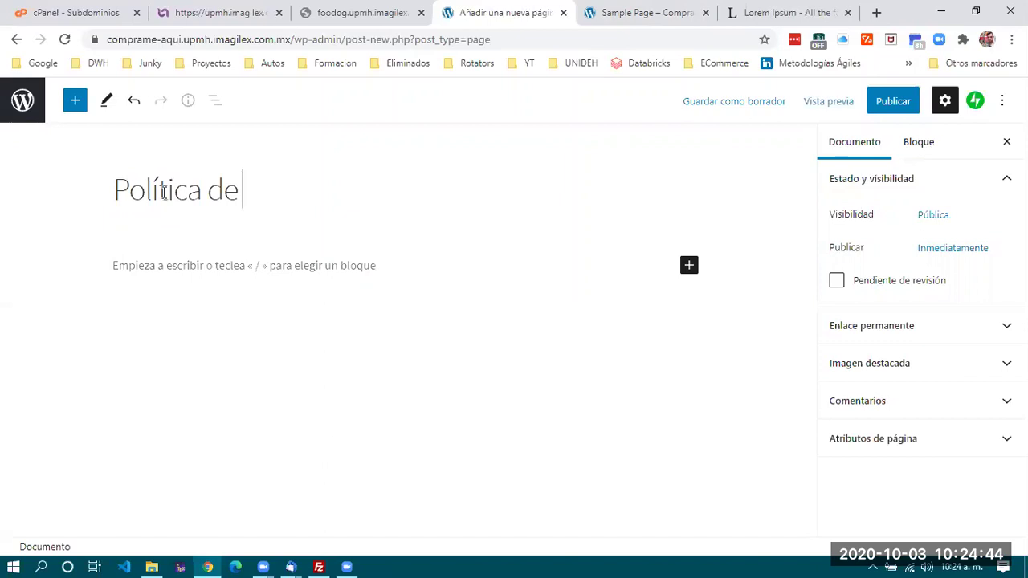
text(Cookies)
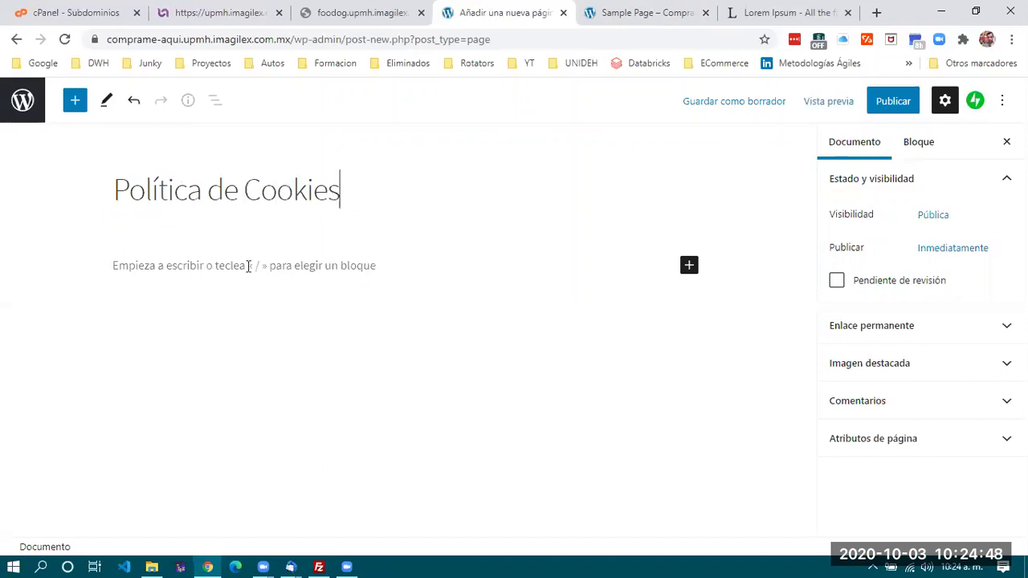
click(314, 273)
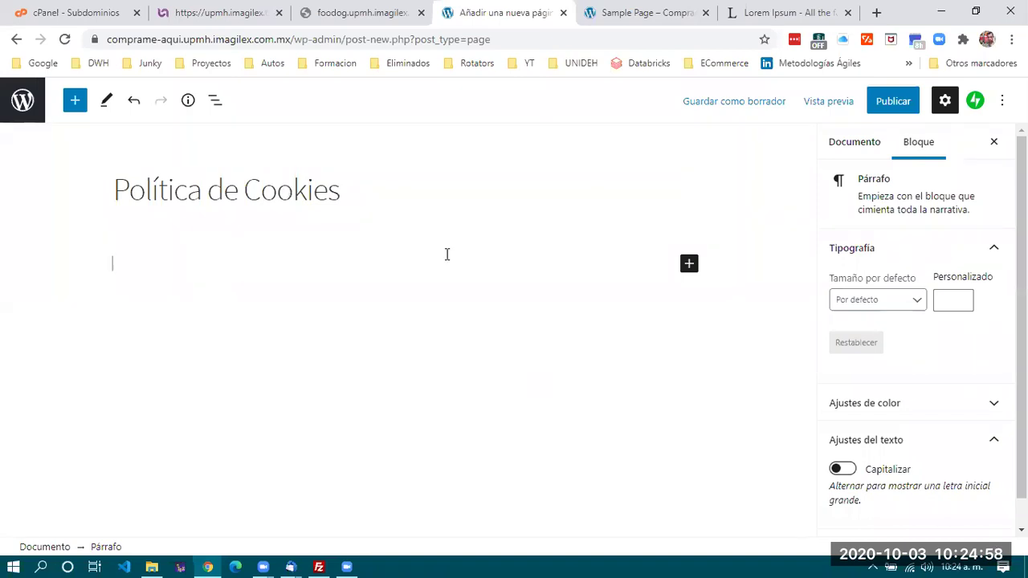
click(105, 108)
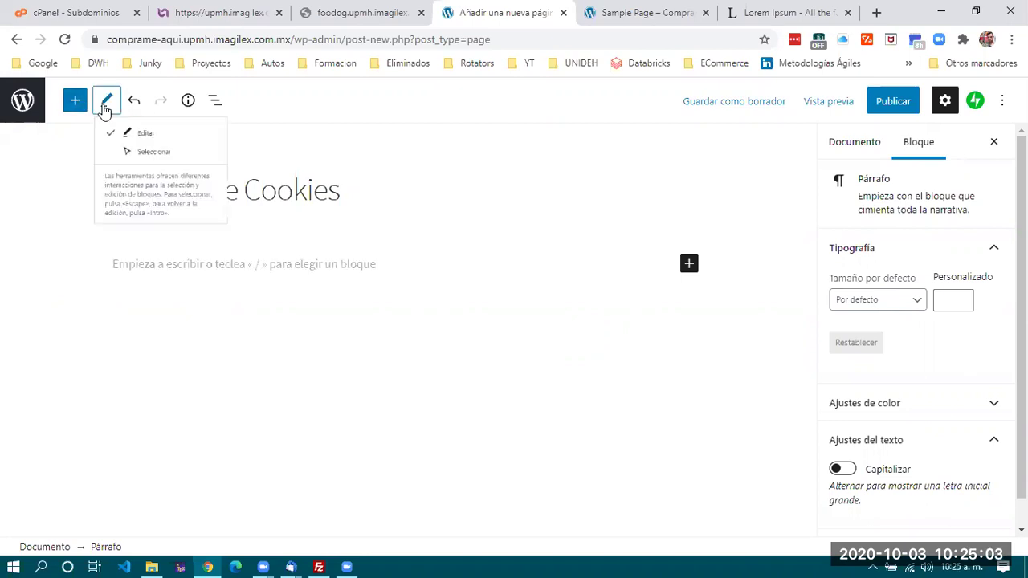
click(219, 103)
click(629, 210)
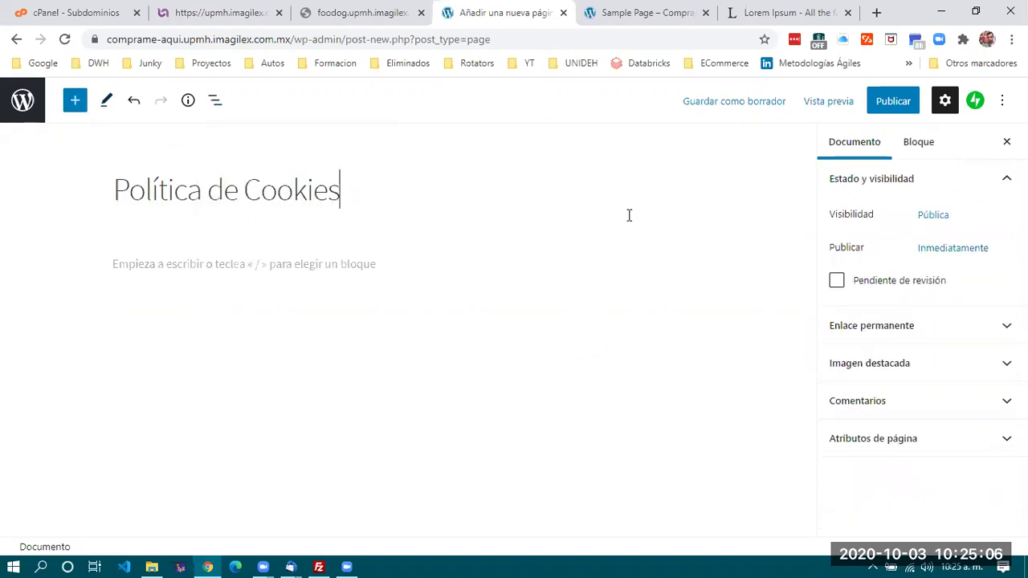
Start the page's first paragraph with "Esta es mi politica de uso y administración de cookies".
click(297, 260)
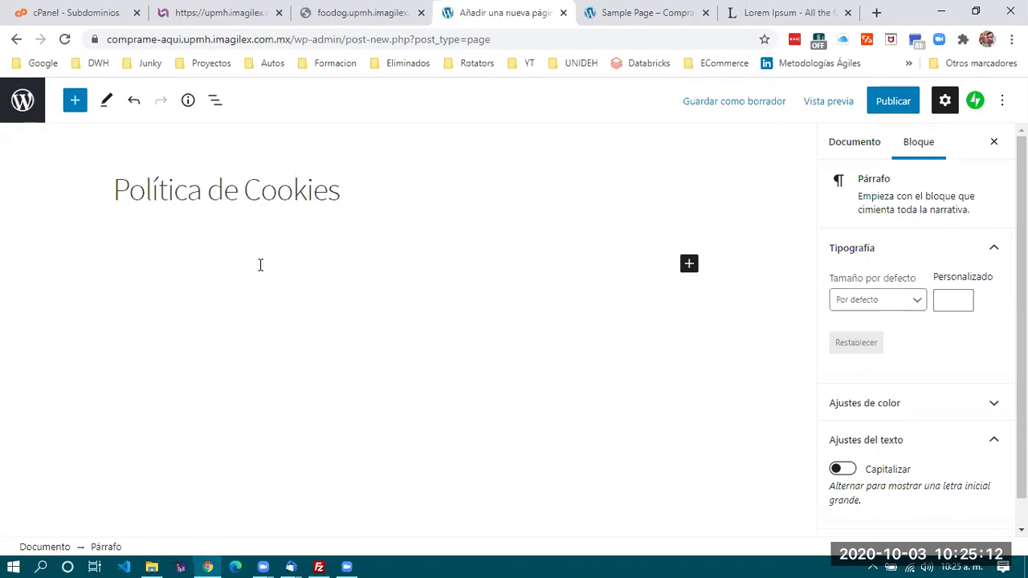
text(Esta es mi po)
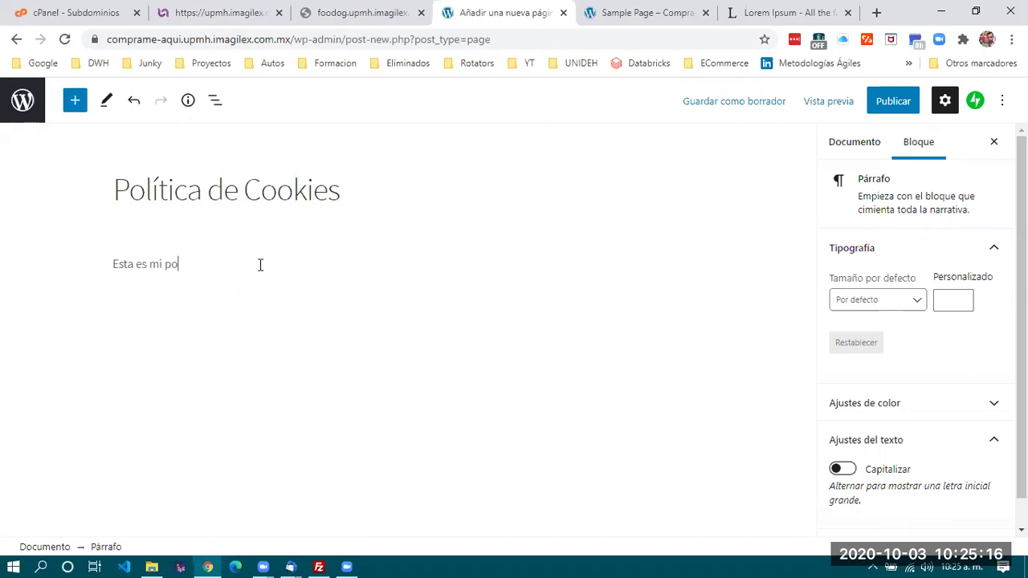
text(litica )
text(de pro)
key(BackSpace)
key(BackSpace)
key(BackSpace)
key(BackSpace)
text(uso y)
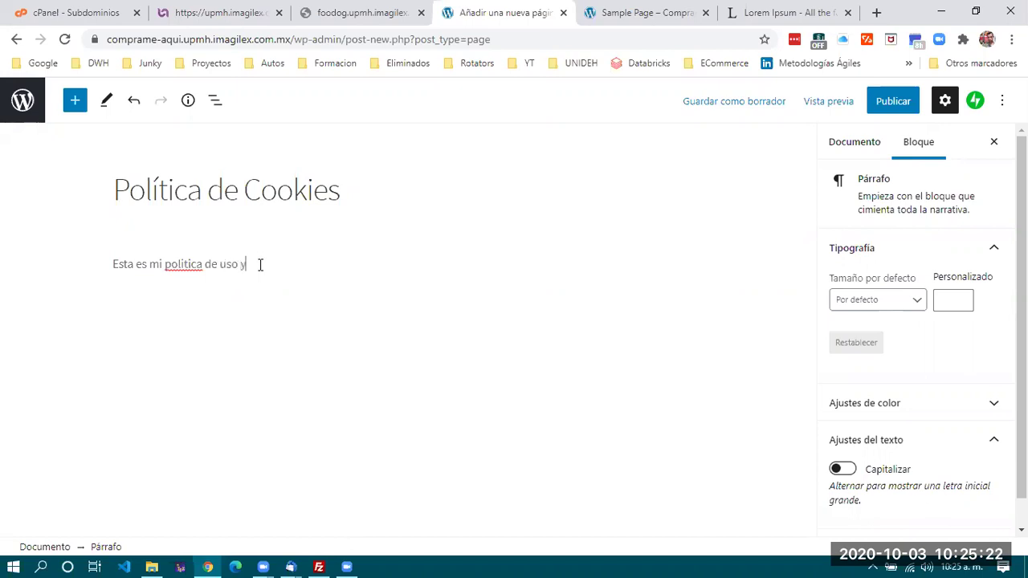
text( administración de cok)
key(BackSpace)
text(okies)
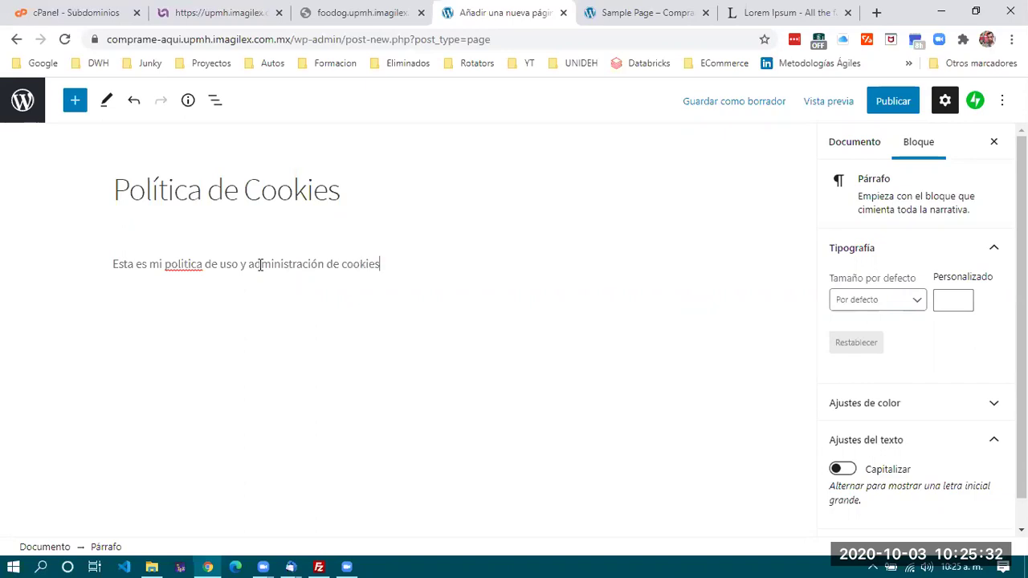
Complete the paragraph's sentence with "del servicio de mi tienda en linea".
text( del servicio de mi tienda en linme)
key(BackSpace)
key(BackSpace)
key(BackSpace)
text(e)
key(BackSpace)
text(nea)
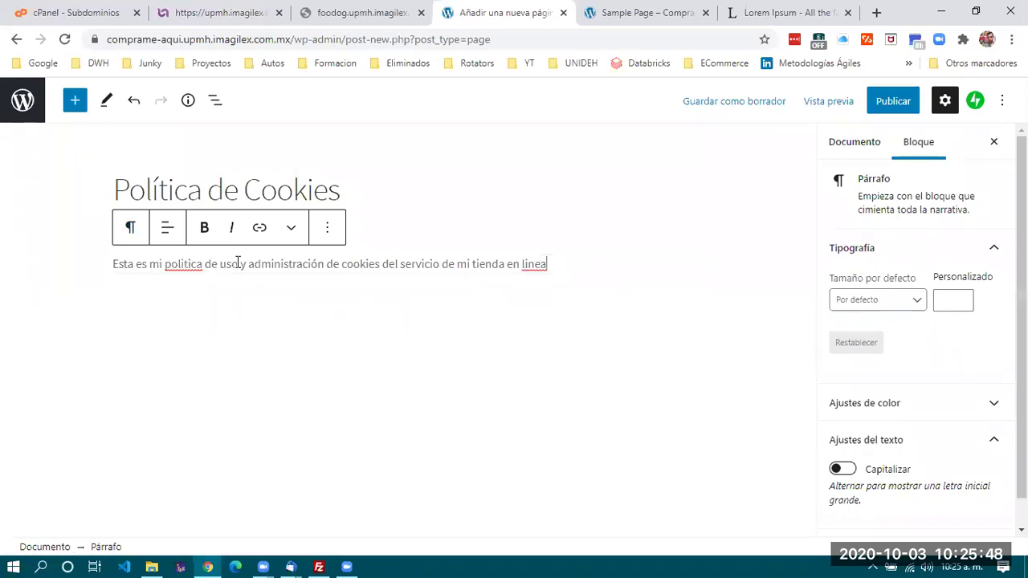
Make "y administración de cookie" bold and italicize "de cookies del servici" in the first paragraph.
drag(239, 264, 275, 264)
drag(347, 265, 374, 264)
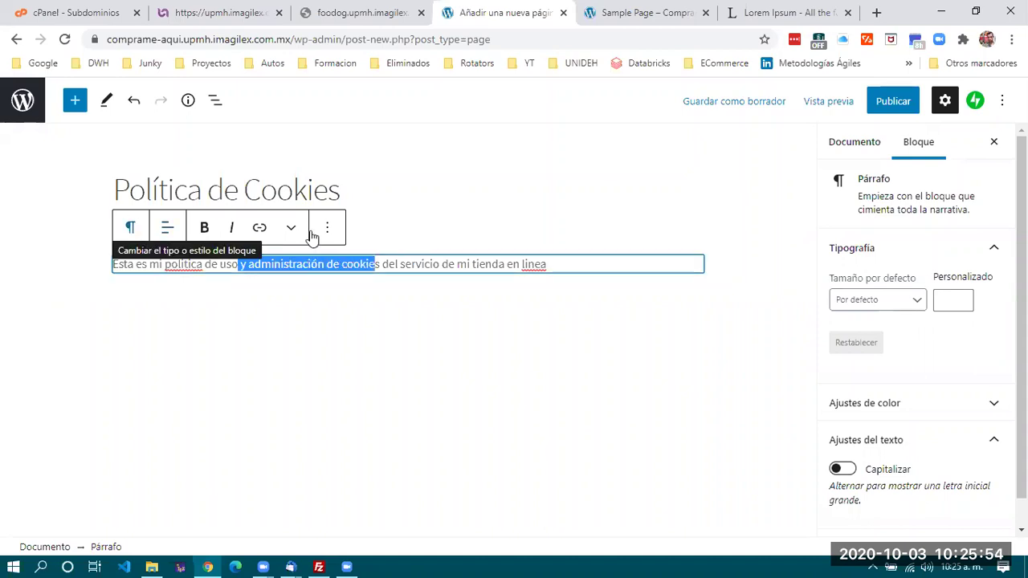
click(206, 232)
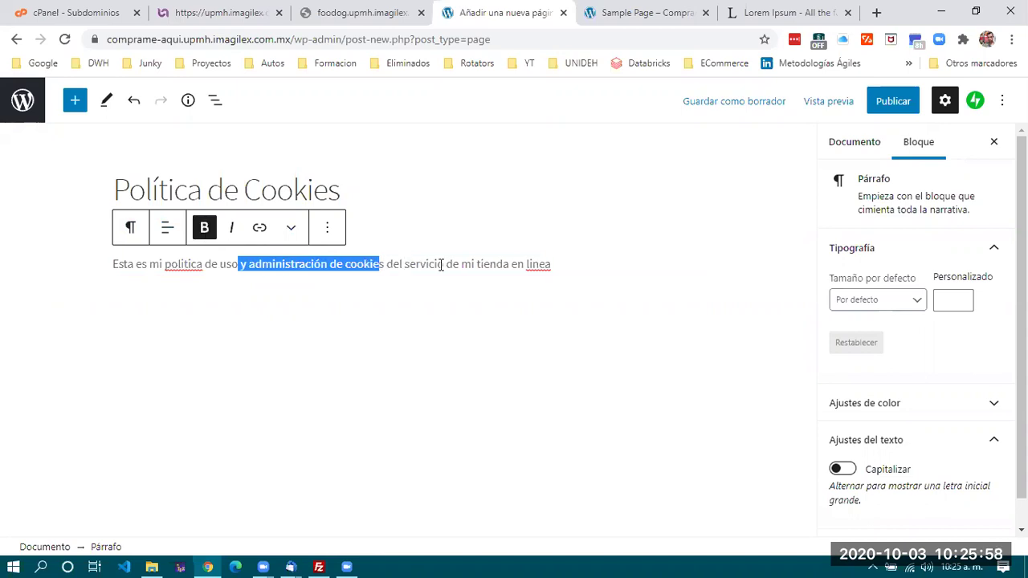
drag(329, 264, 441, 264)
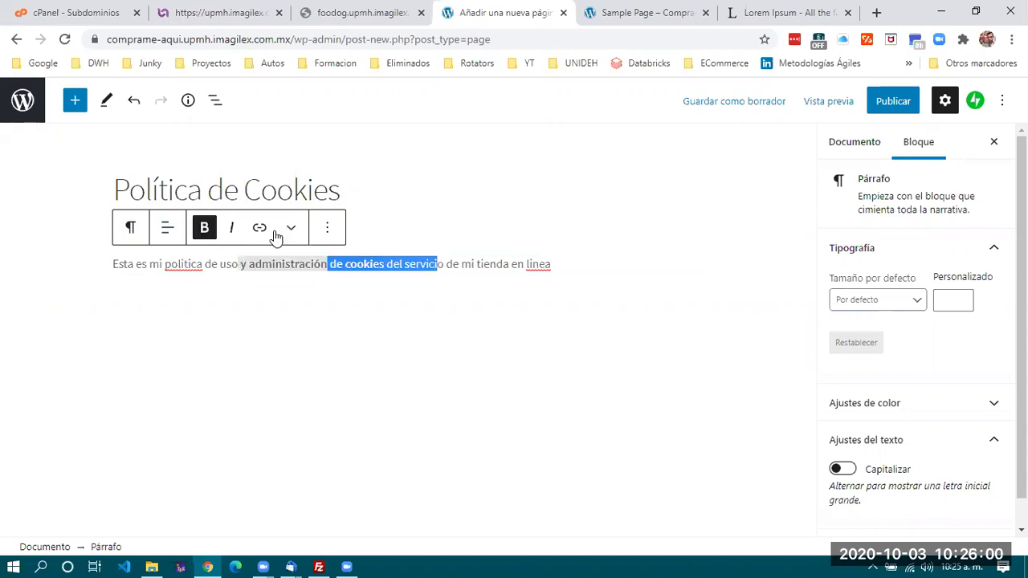
key(ctrl+i)
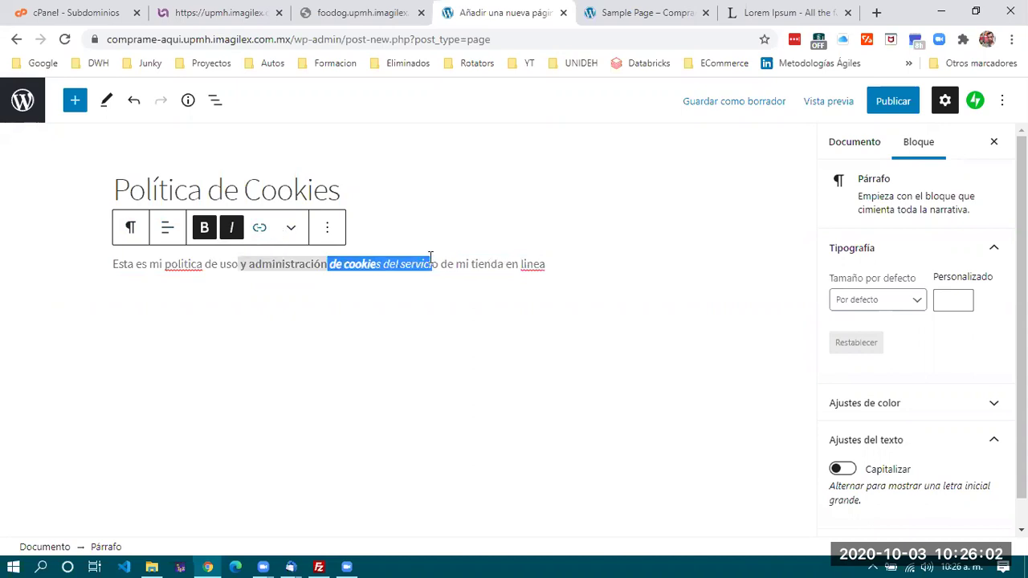
key(ctrl+Right)
key(ctrl+Right)
key(ctrl+Right)
key(ctrl+shift+Right)
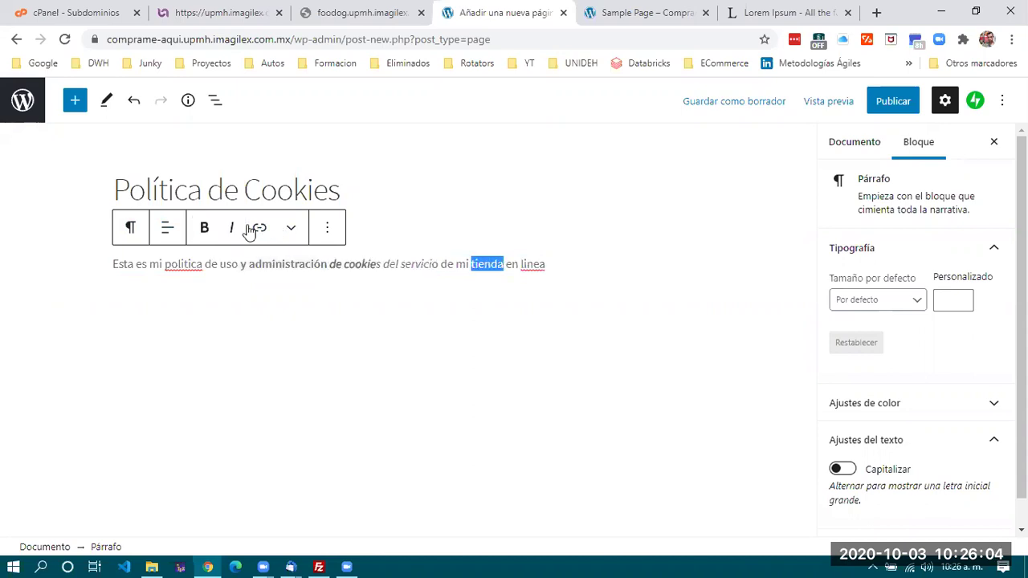
click(293, 229)
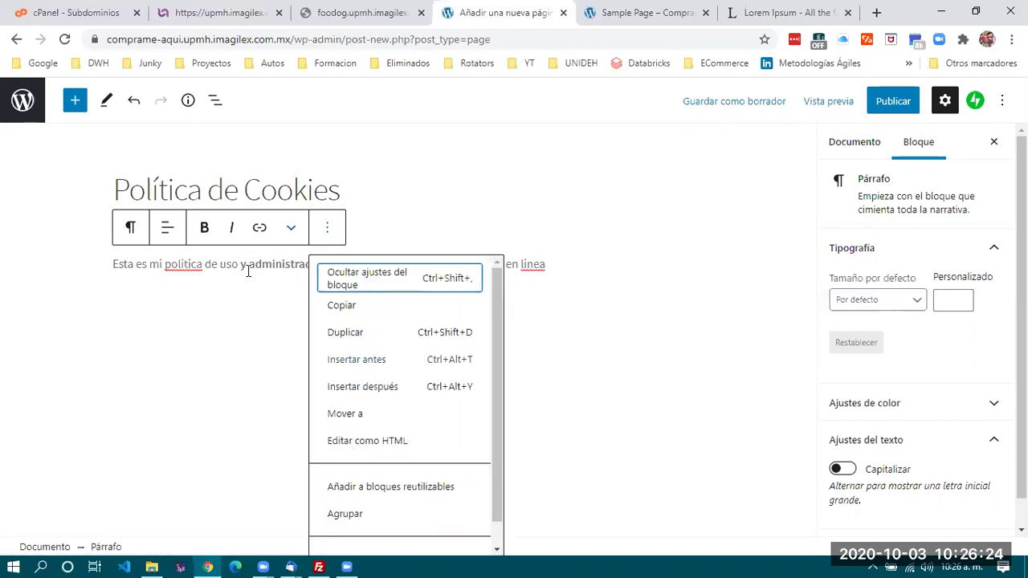
click(161, 234)
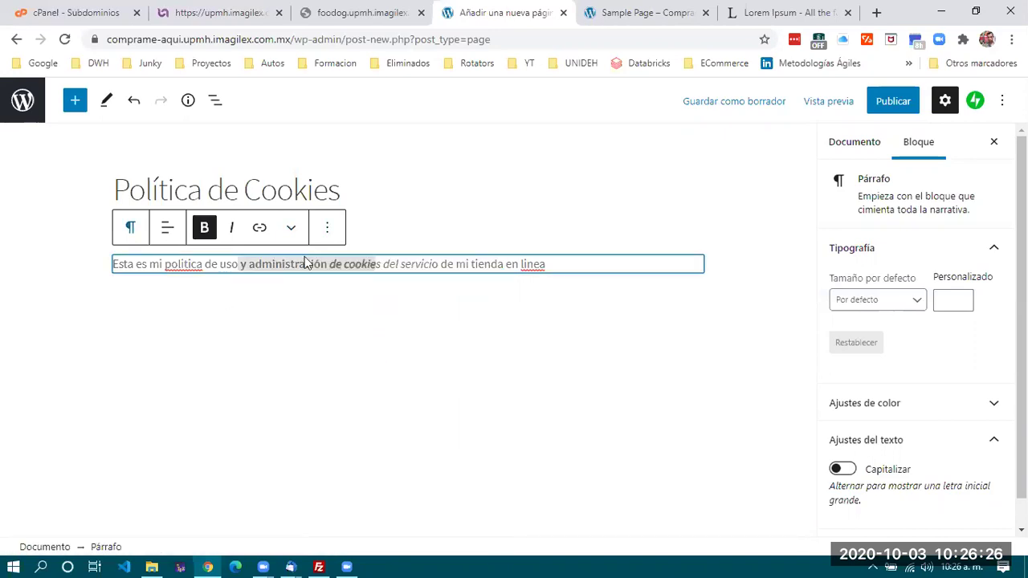
Transform the first paragraph into a heading and start a new paragraph beneath it.
click(129, 232)
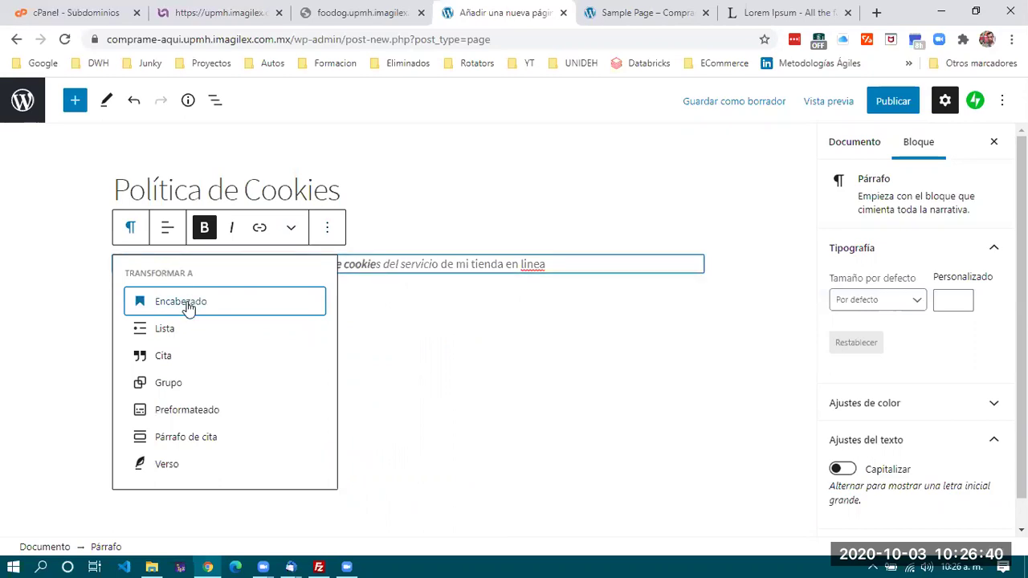
click(145, 292)
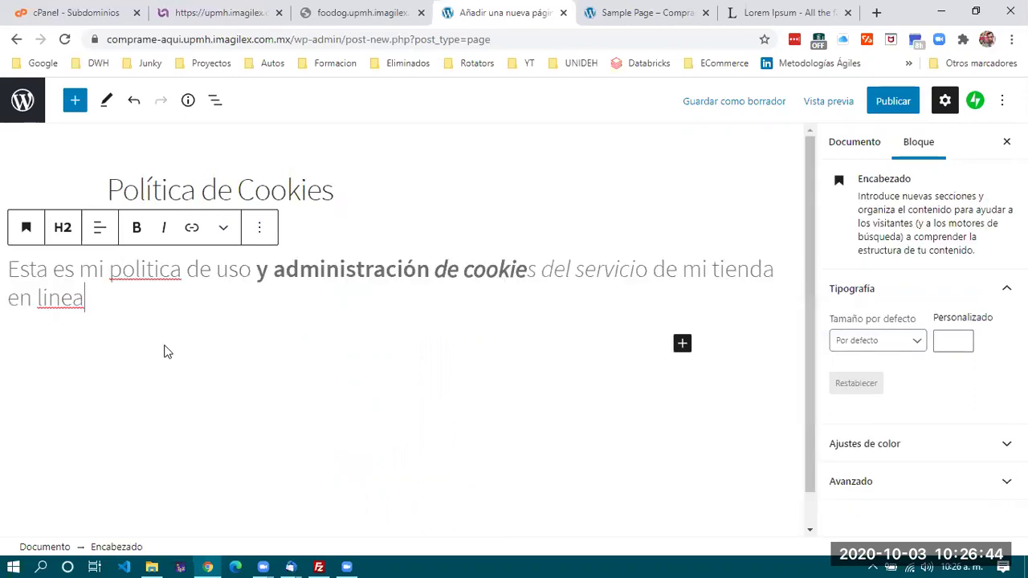
key(Return)
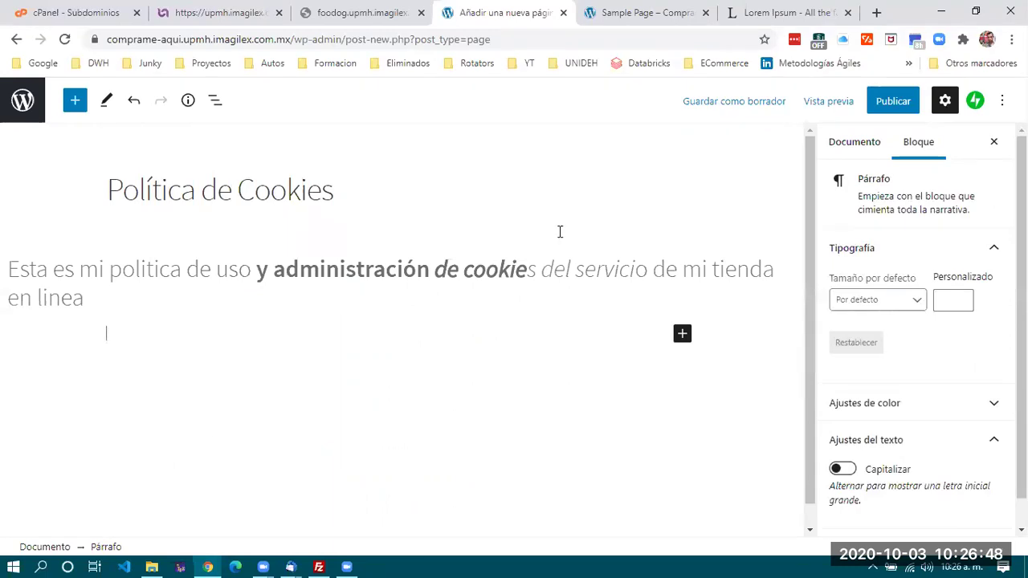
Generate five paragraphs of Lorem Ipsum on lipsum.com, starting with "Lorem ipsum dolor sit amet", and copy them.
key(ctrl+9)
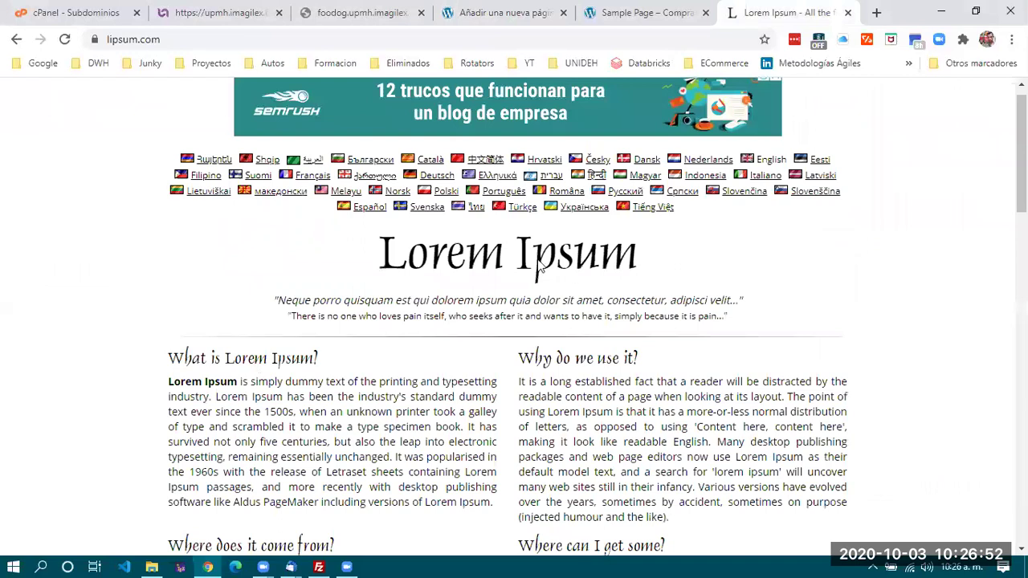
scroll(591, 229, down, 8)
click(718, 223)
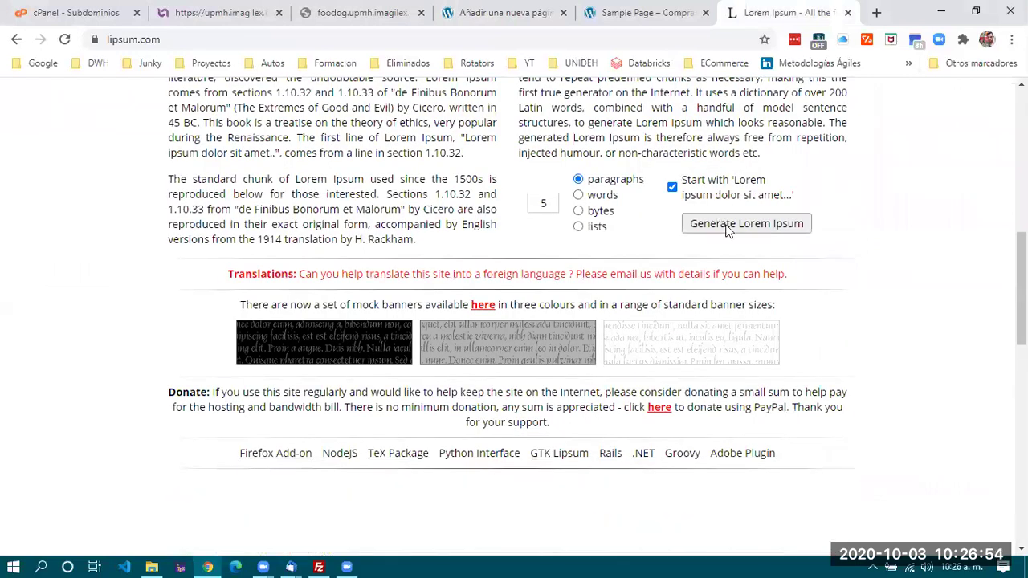
click(728, 228)
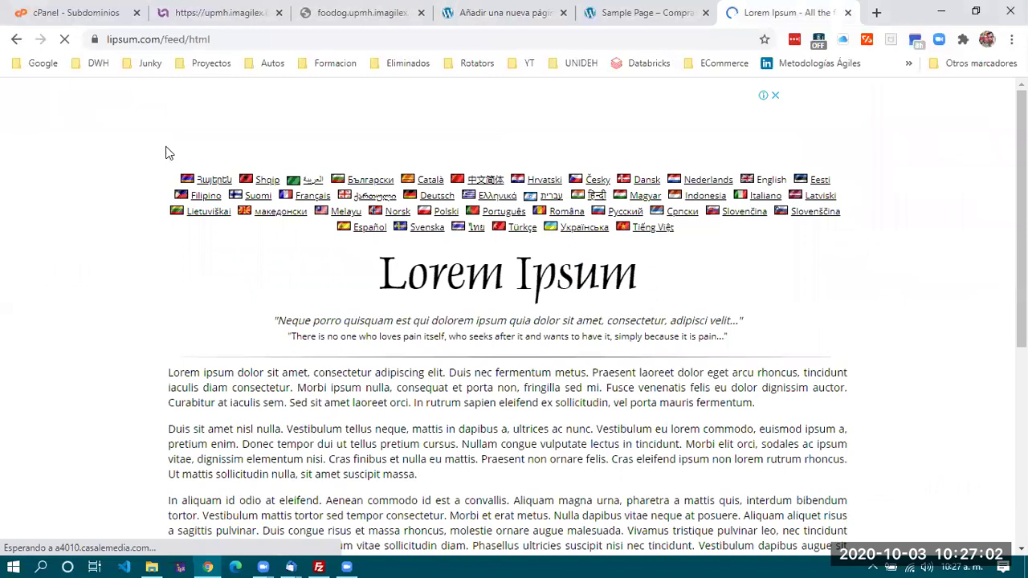
scroll(170, 147, down, 3)
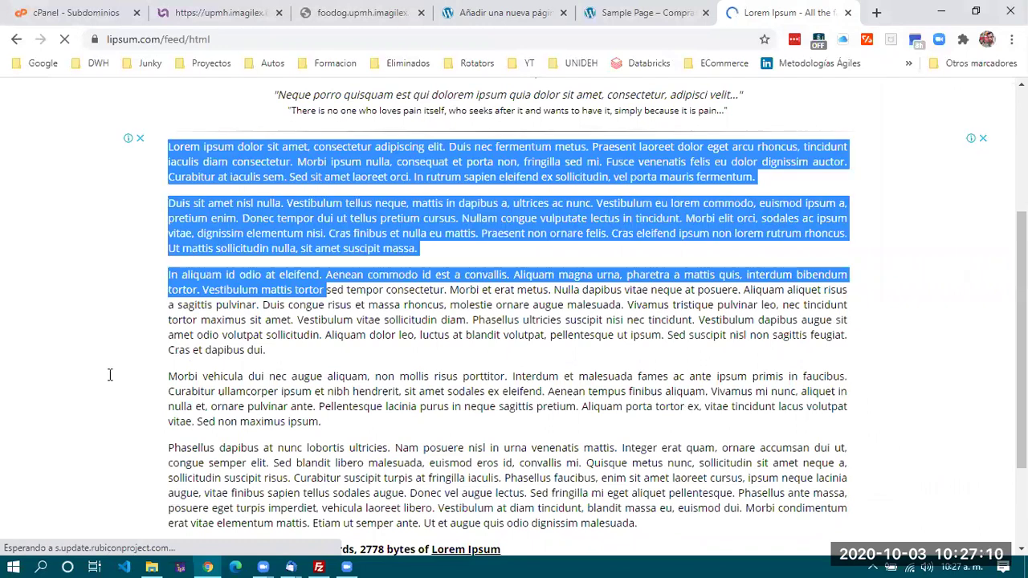
Back in the page editor, paste the copied Lorem Ipsum paragraphs into the empty block below the heading.
key(ctrl+shift+Tab)
key(ctrl+shift+Tab)
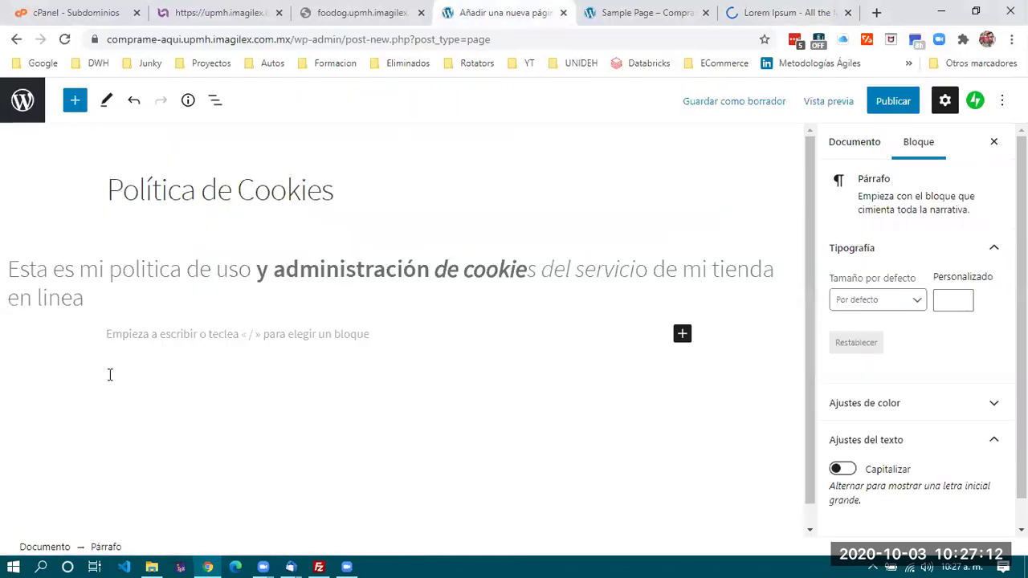
click(128, 337)
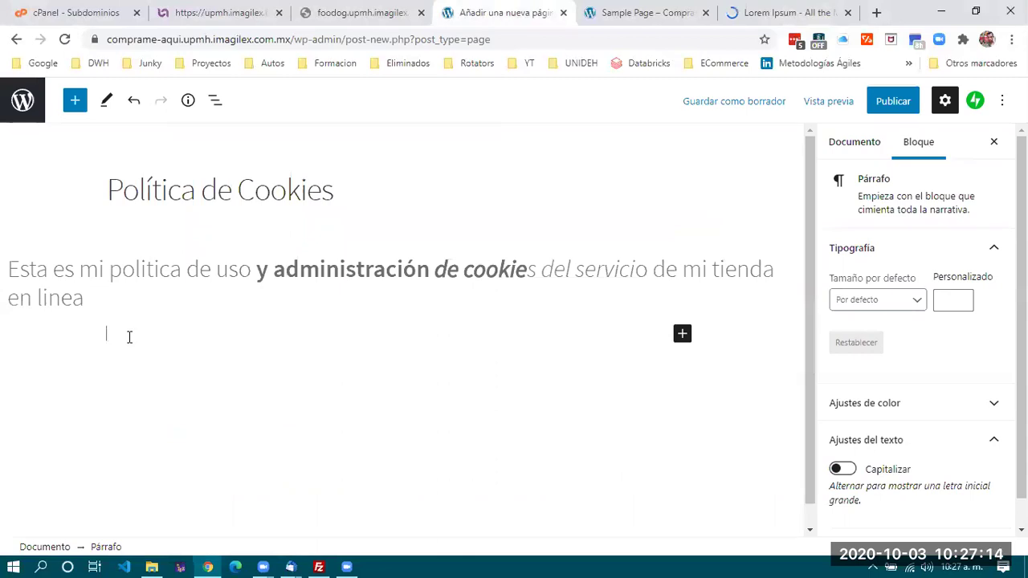
key(ctrl+v)
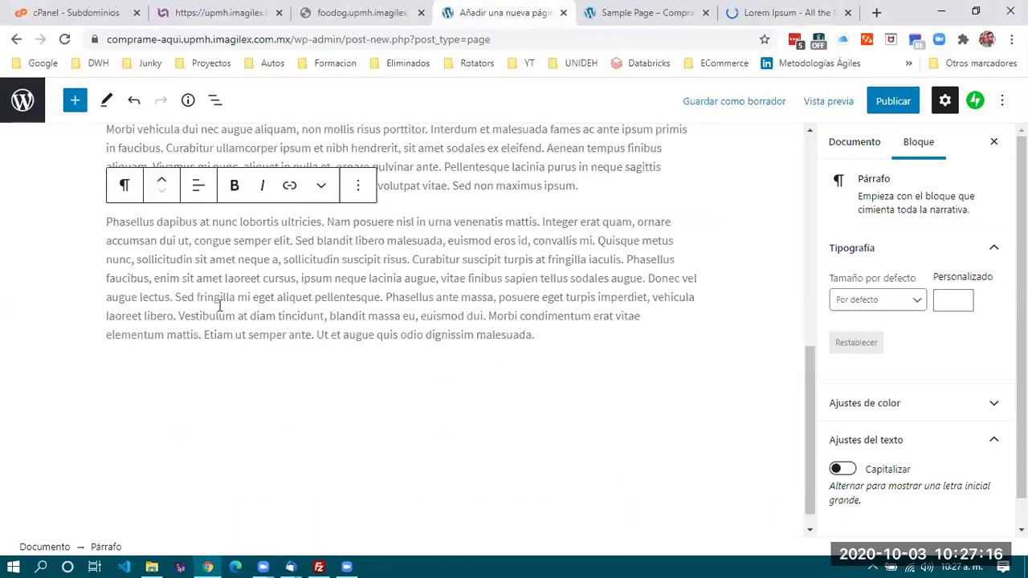
Insert a new block with "Elemento 1" after the "Morbi vehicula" paragraph and transform it into a list.
scroll(219, 305, up, 2)
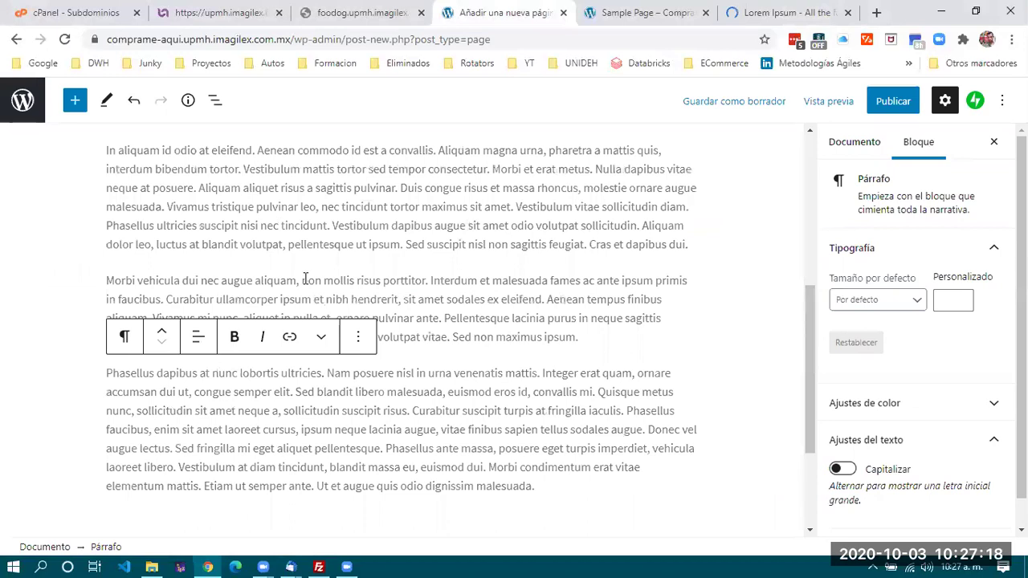
scroll(432, 413, up, 5)
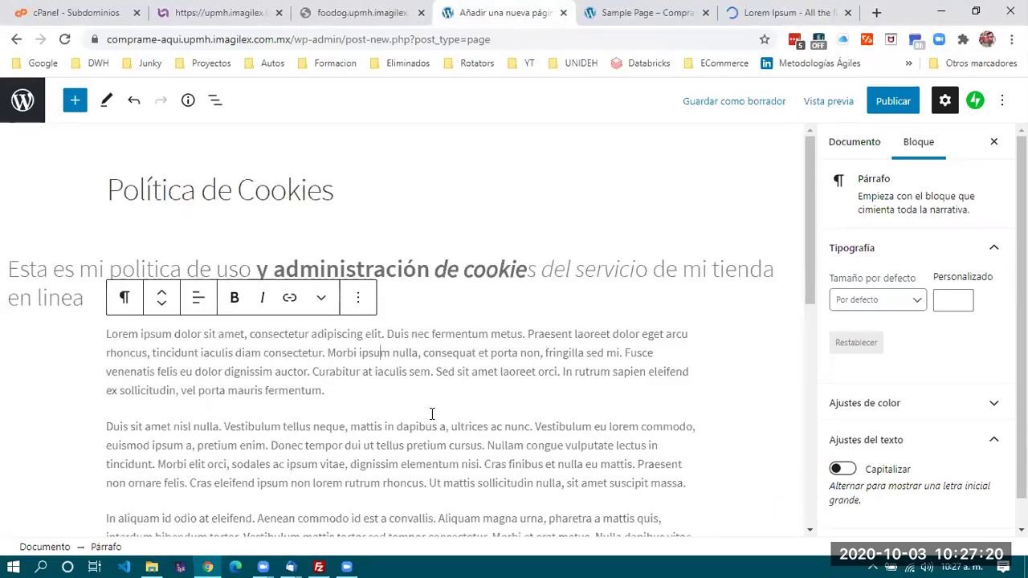
scroll(290, 464, down, 1)
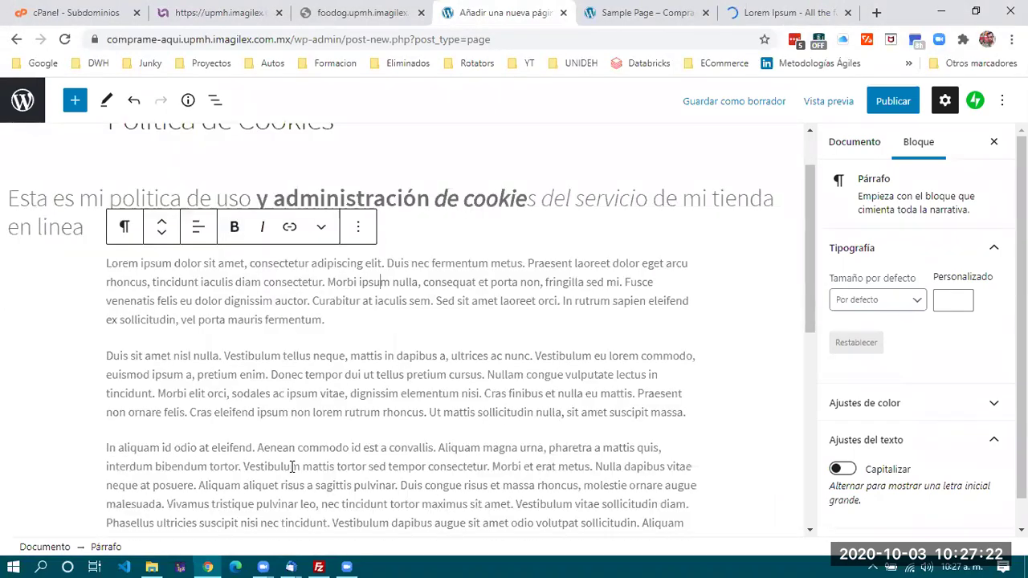
scroll(679, 339, down, 3)
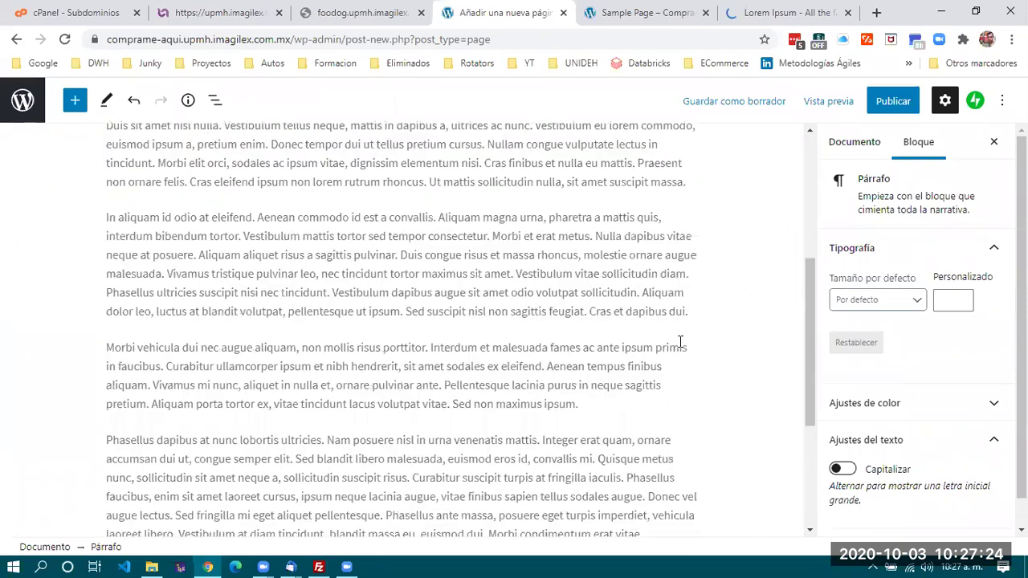
click(607, 408)
key(Return)
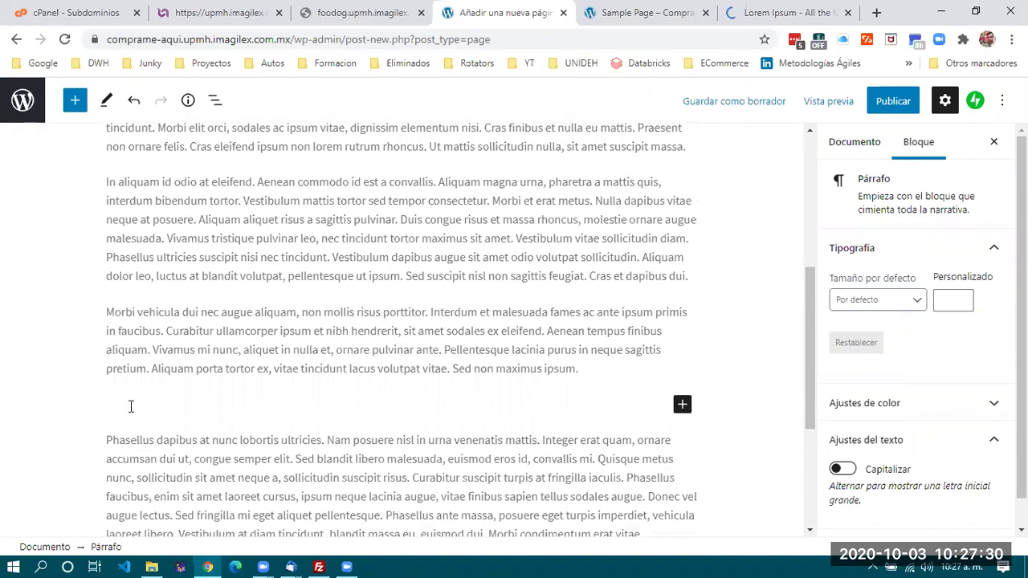
text(Elemento 1)
key(Return)
text(Ele)
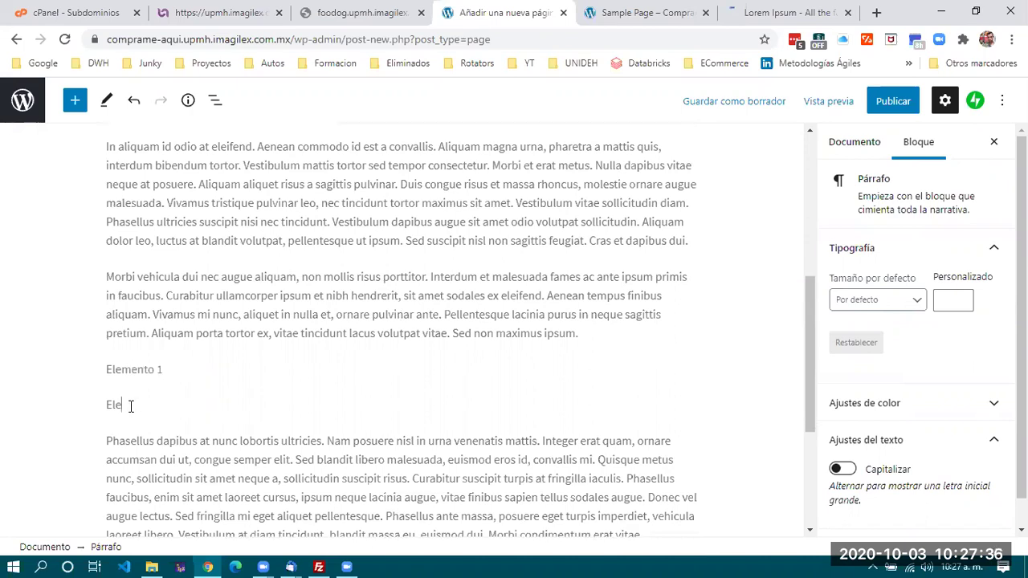
text(mento 1)
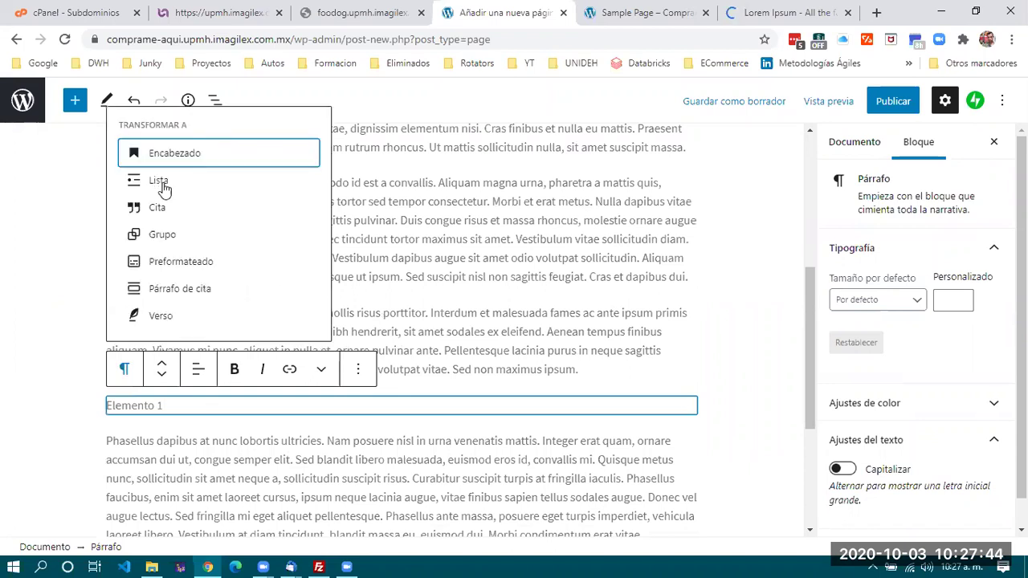
click(163, 184)
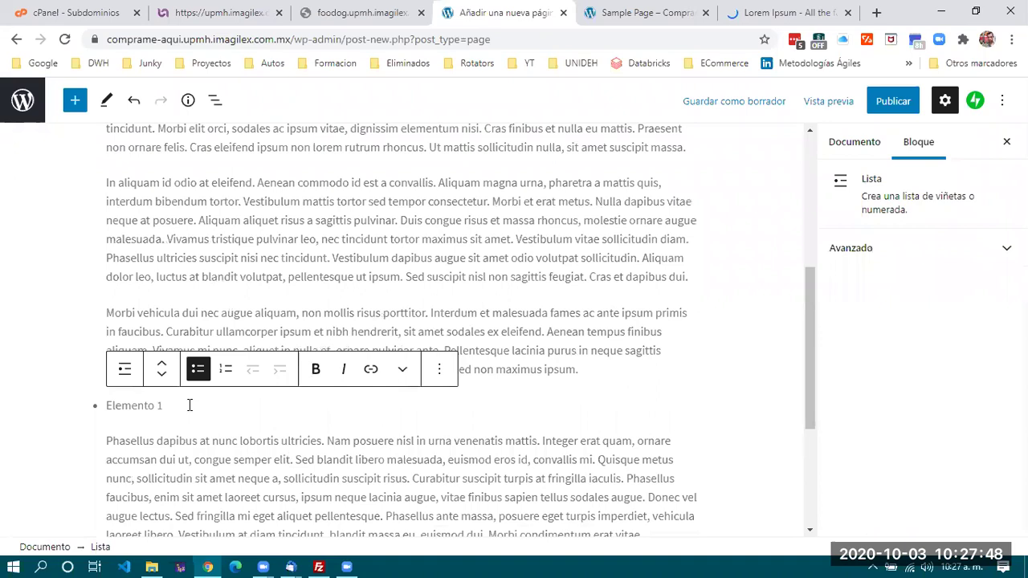
Add the list items "Elemento 2", "Elemento 3" and "Elemento 4", and change the list to a numbered one.
key(Return)
text(Elemento )
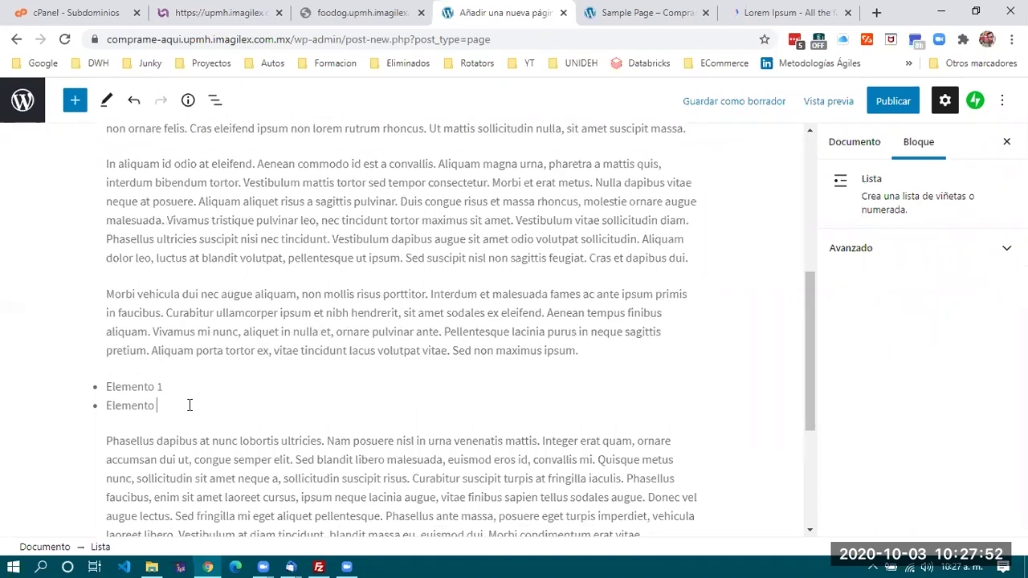
text(2)
key(Return)
text(E)
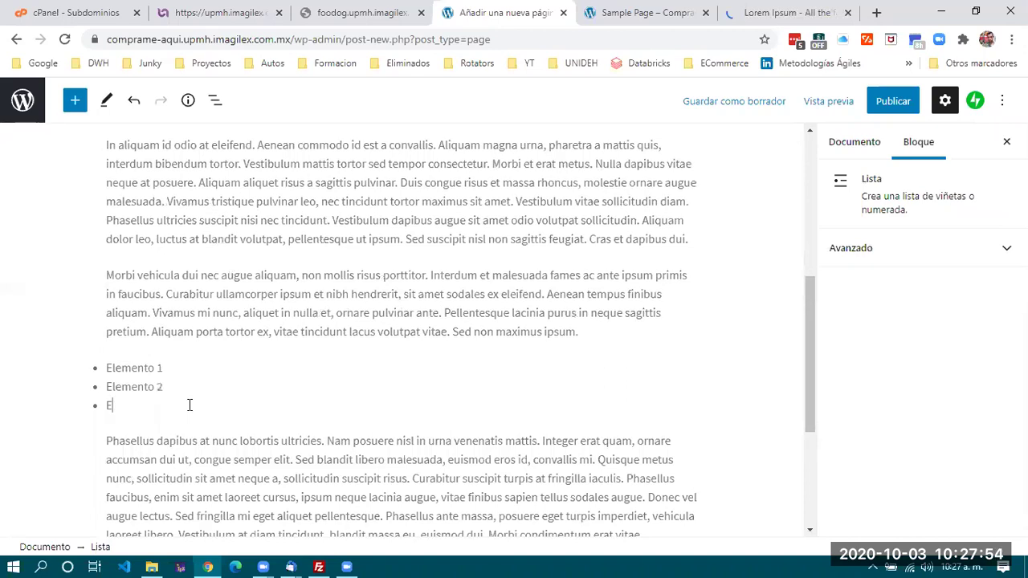
text(lemento 3)
key(Return)
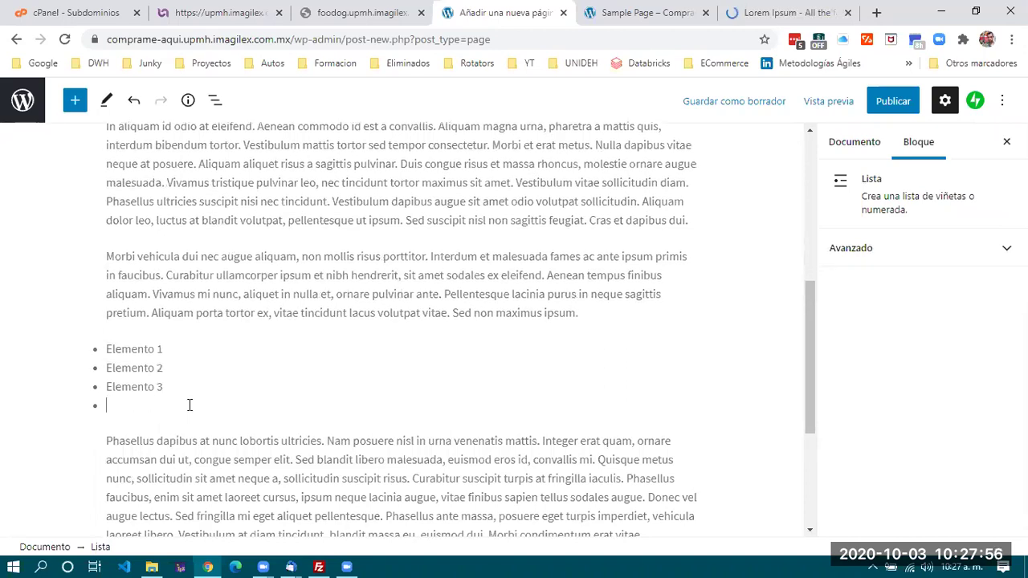
text(Elemento 4)
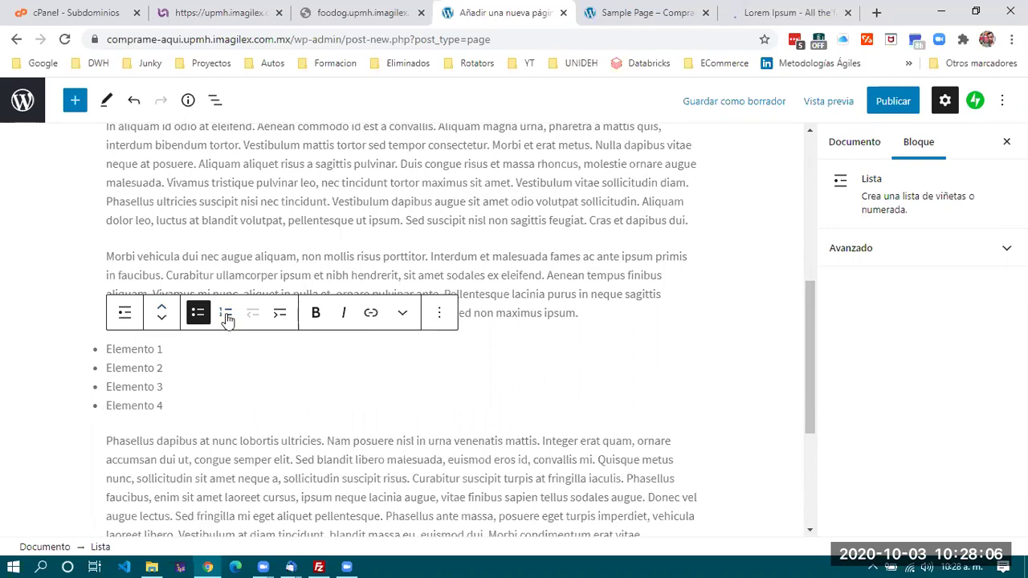
click(226, 315)
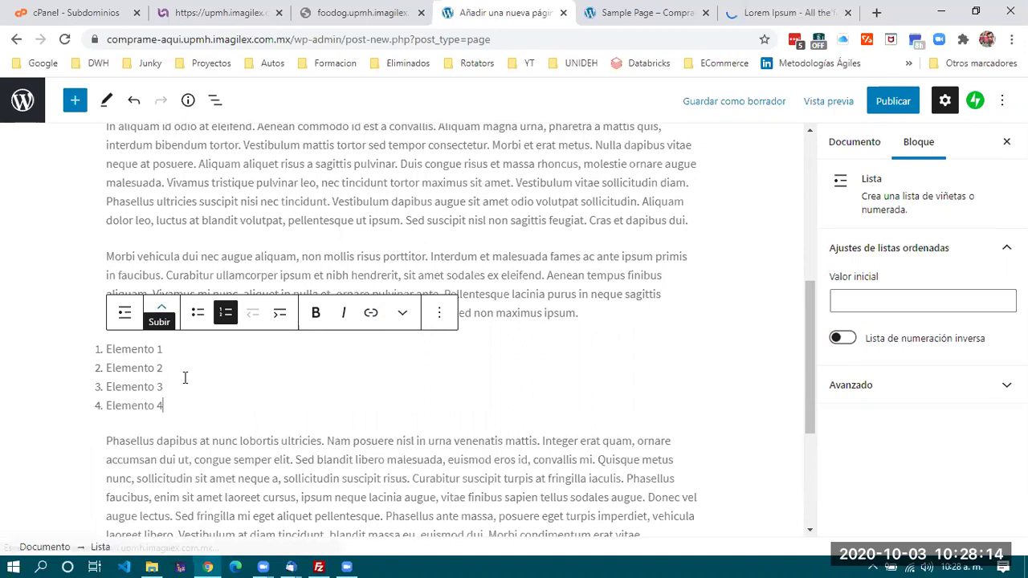
Move the numbered list up one block, above the "Morbi vehicula" paragraph.
drag(211, 436, 140, 353)
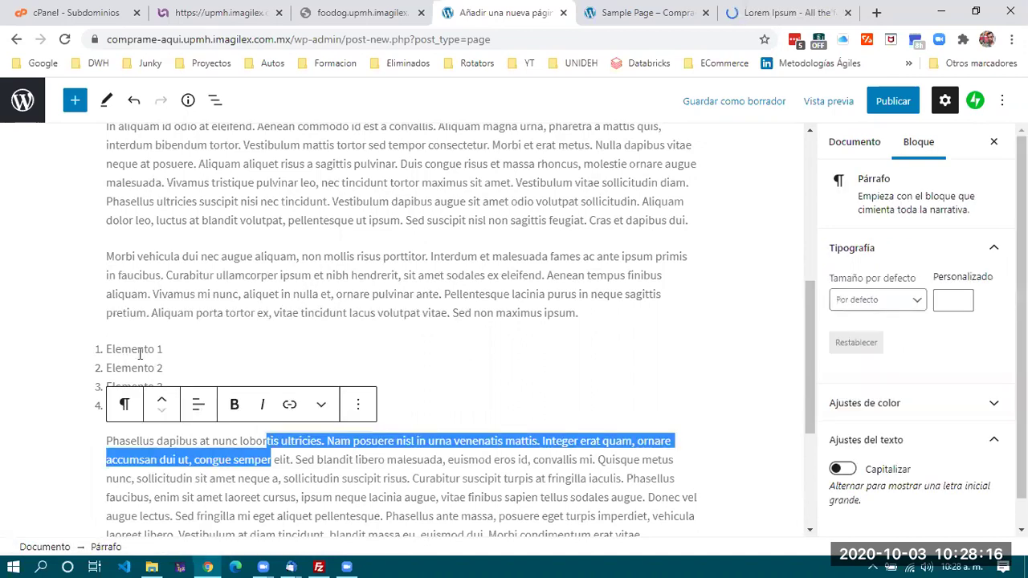
click(140, 351)
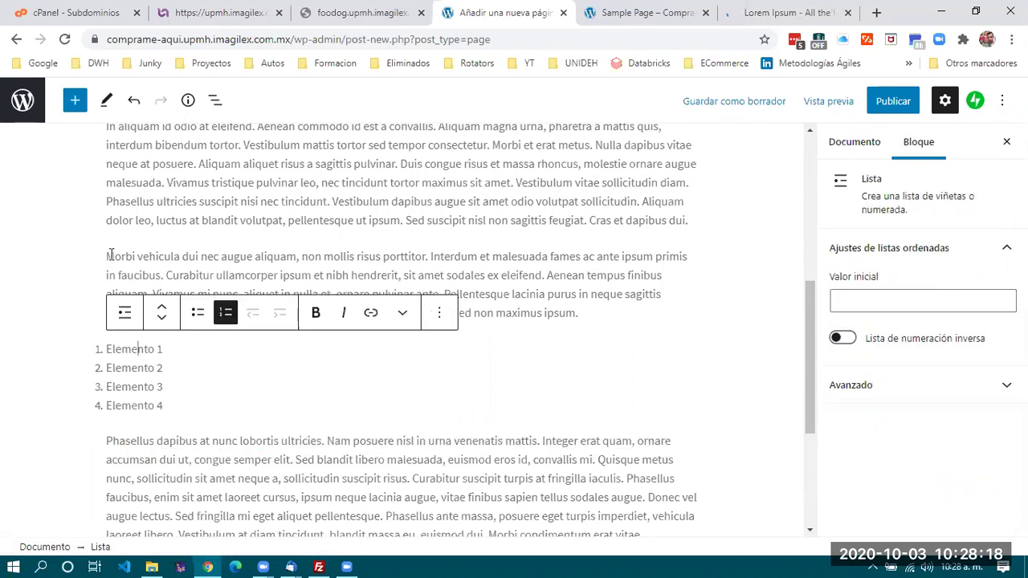
click(161, 311)
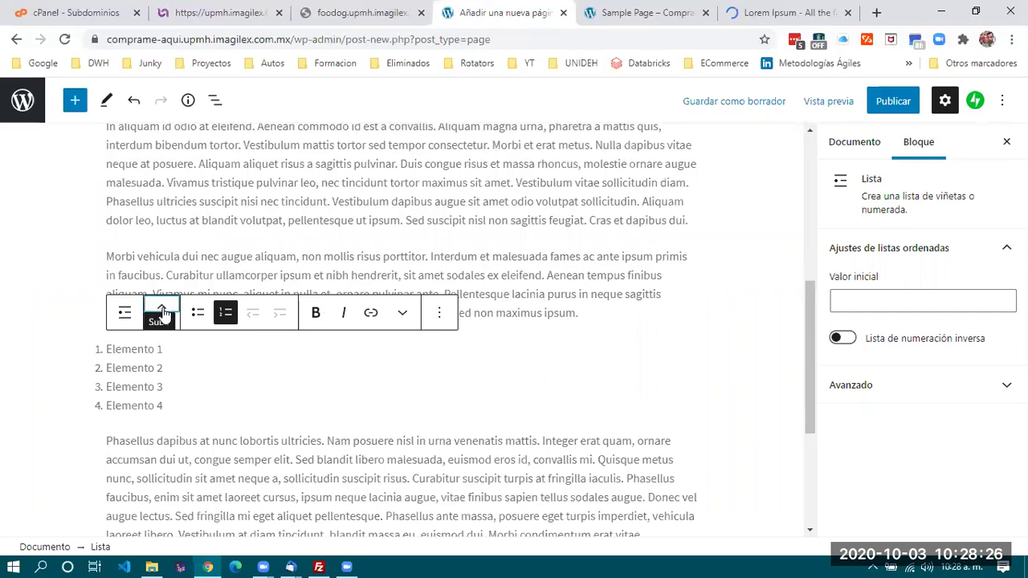
click(162, 312)
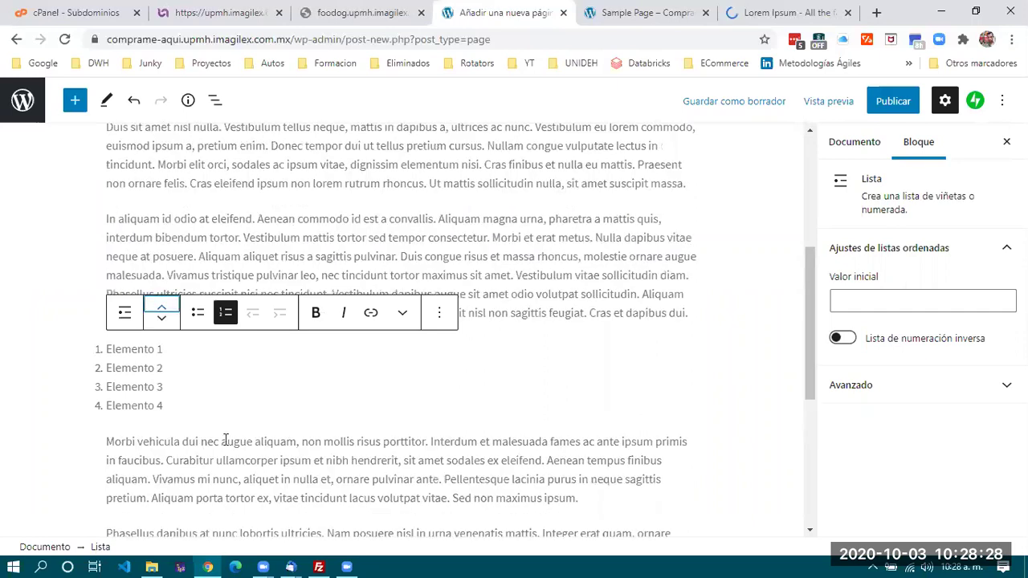
click(551, 440)
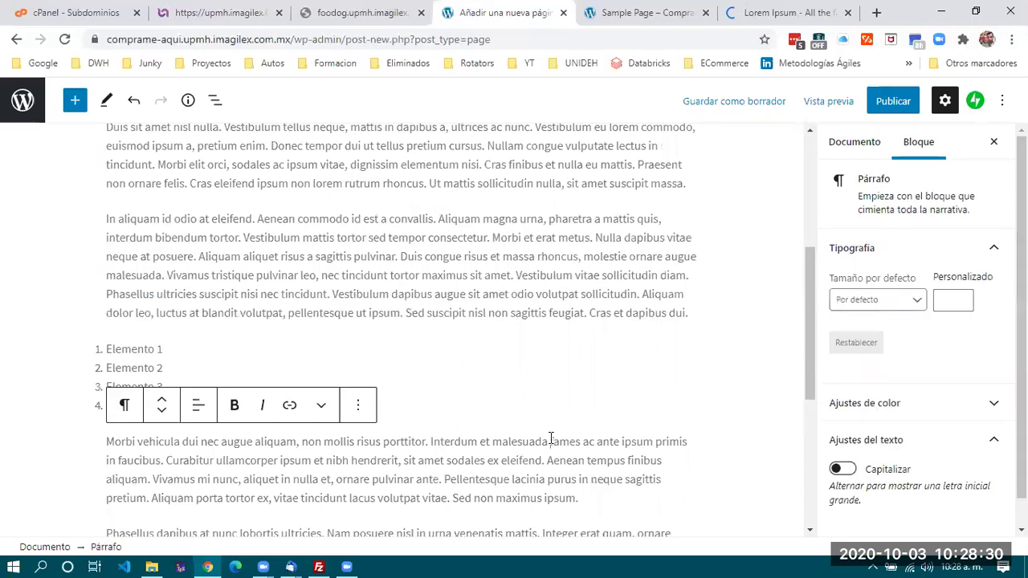
Publish the "Política de Cookies" page and confirm the publication.
scroll(551, 440, down, 2)
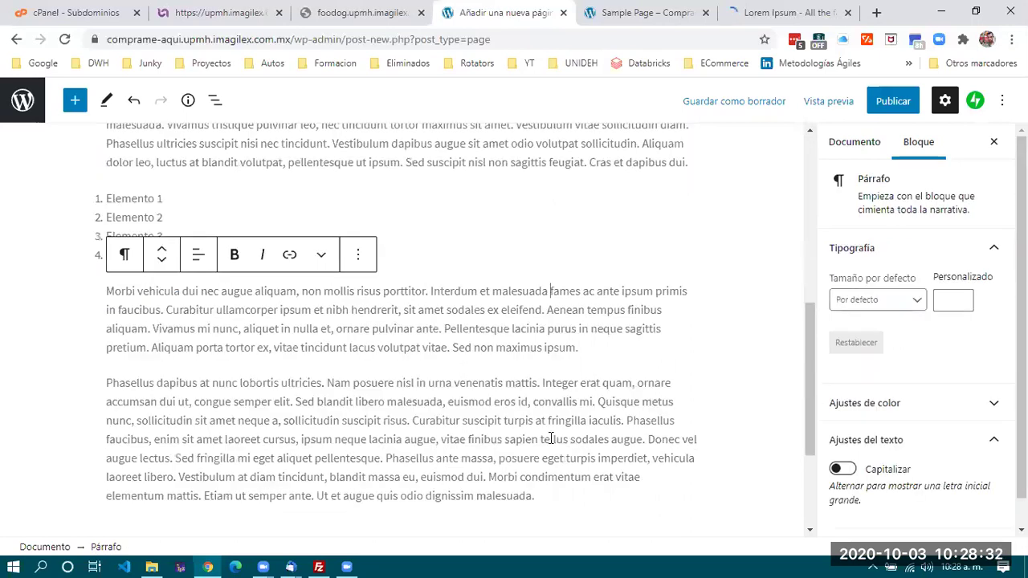
scroll(550, 440, up, 5)
scroll(551, 438, up, 1)
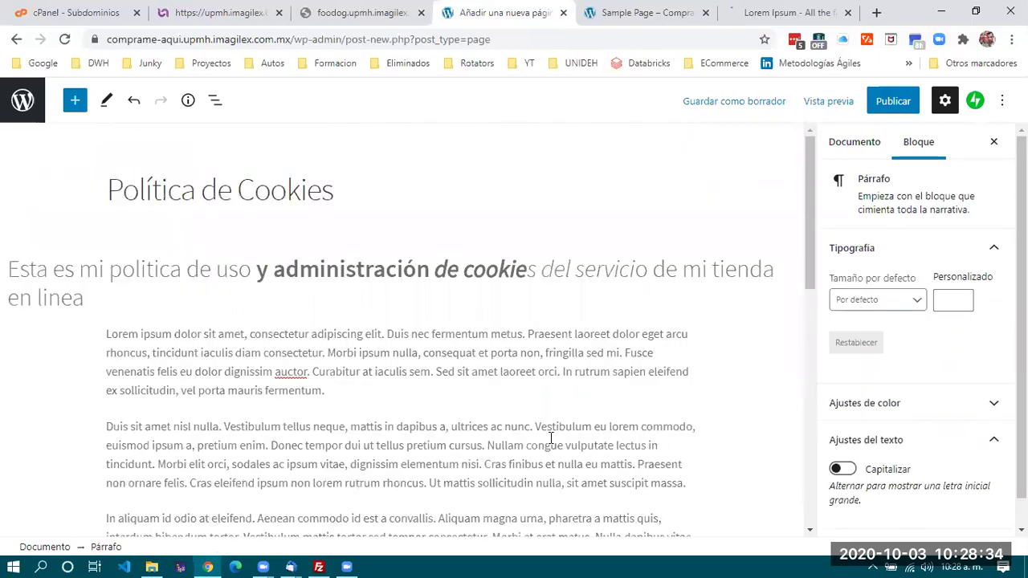
scroll(551, 438, down, 3)
scroll(551, 438, down, 6)
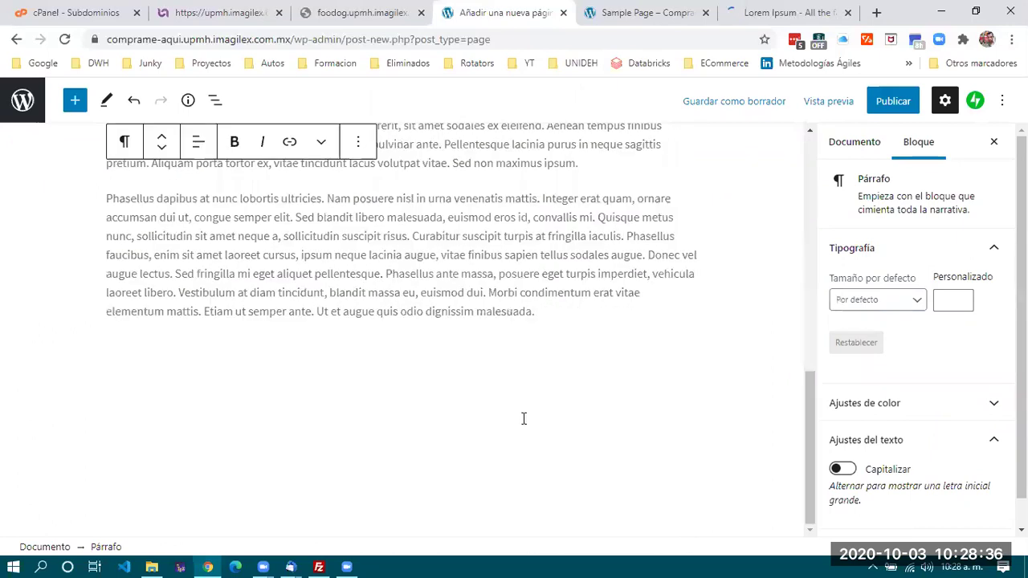
scroll(520, 417, up, 5)
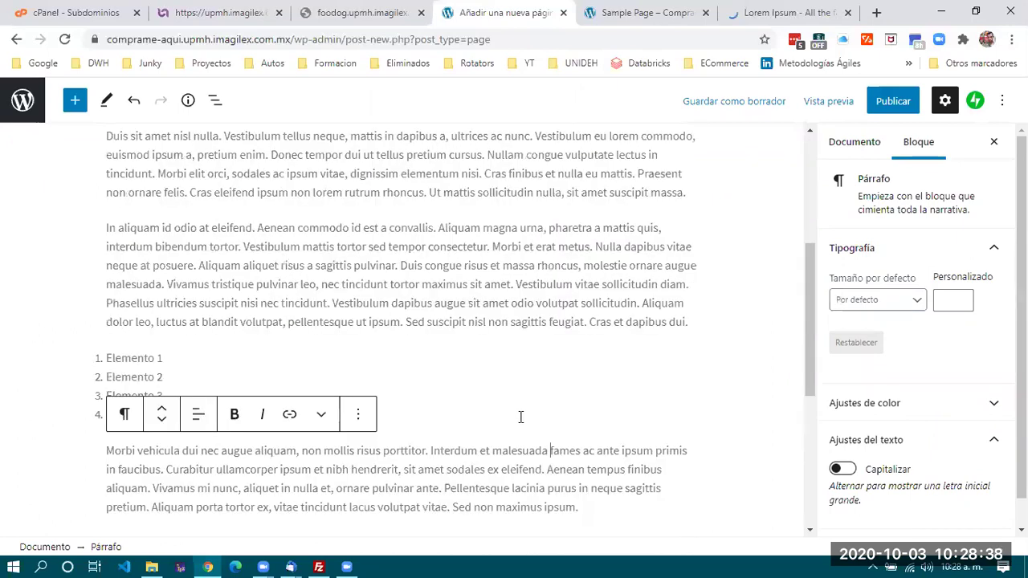
scroll(720, 144, up, 4)
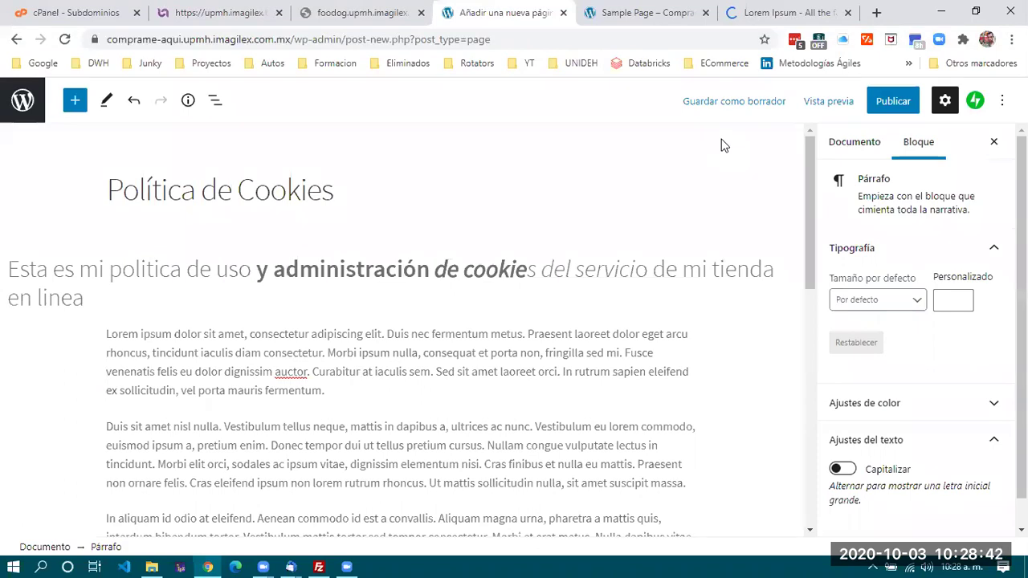
click(903, 107)
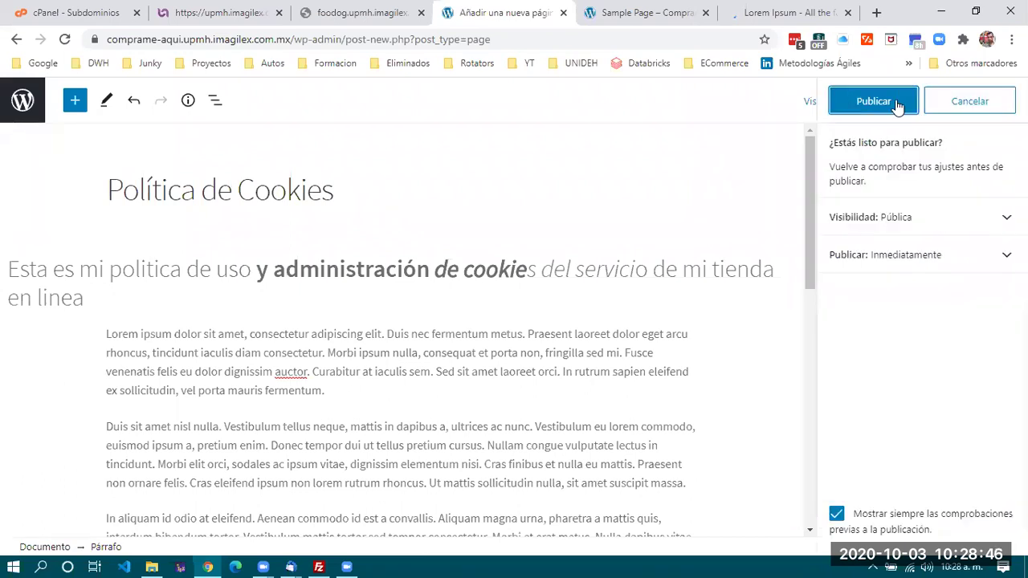
click(897, 107)
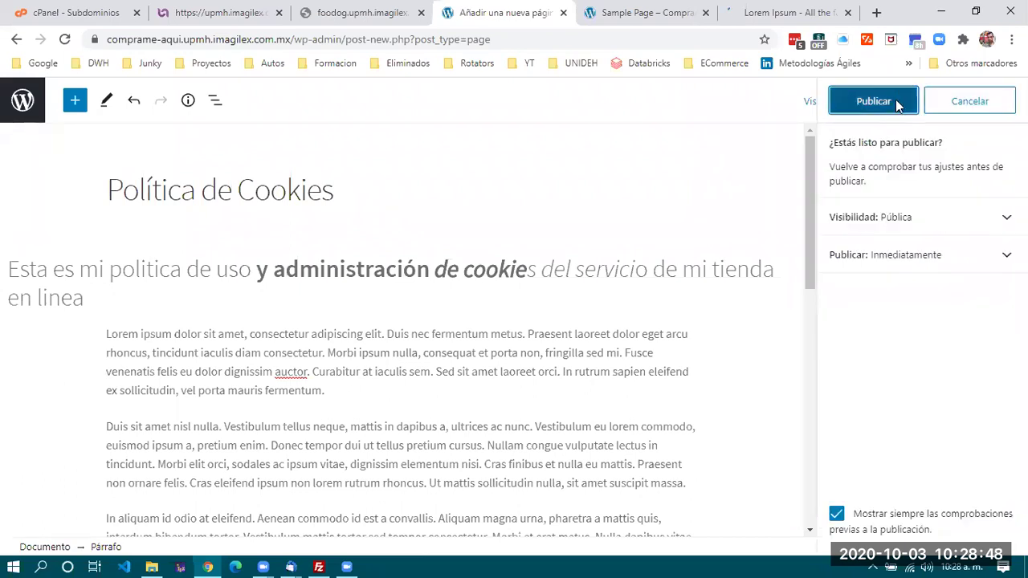
click(897, 107)
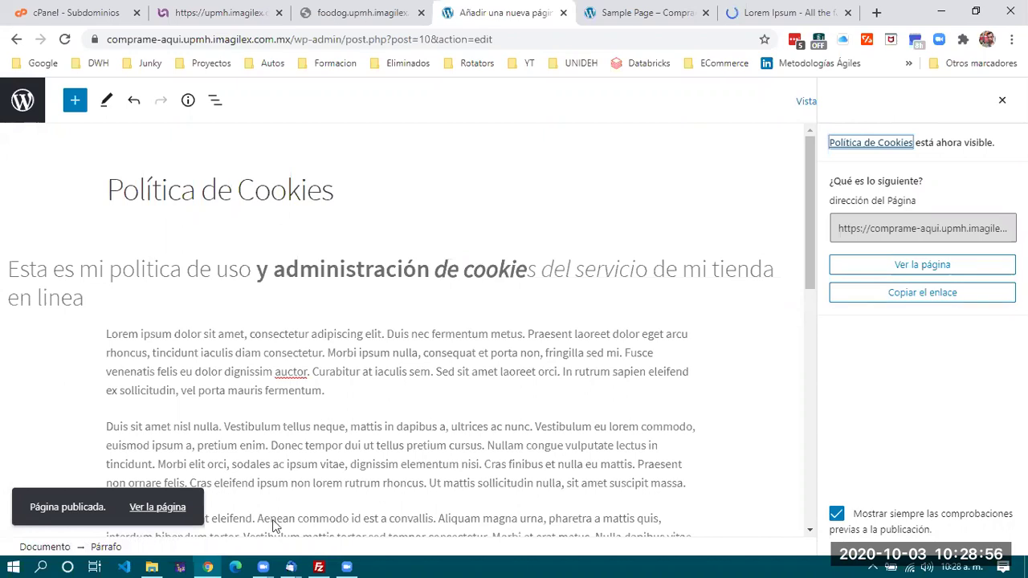
Open the newly published "Política de Cookies" page on the store's site.
click(170, 517)
click(168, 514)
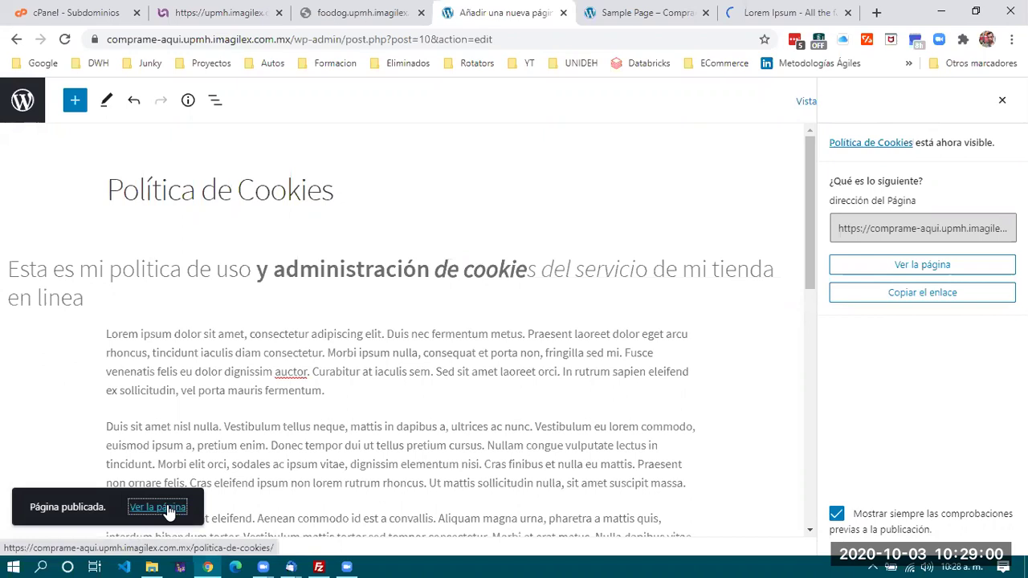
click(168, 514)
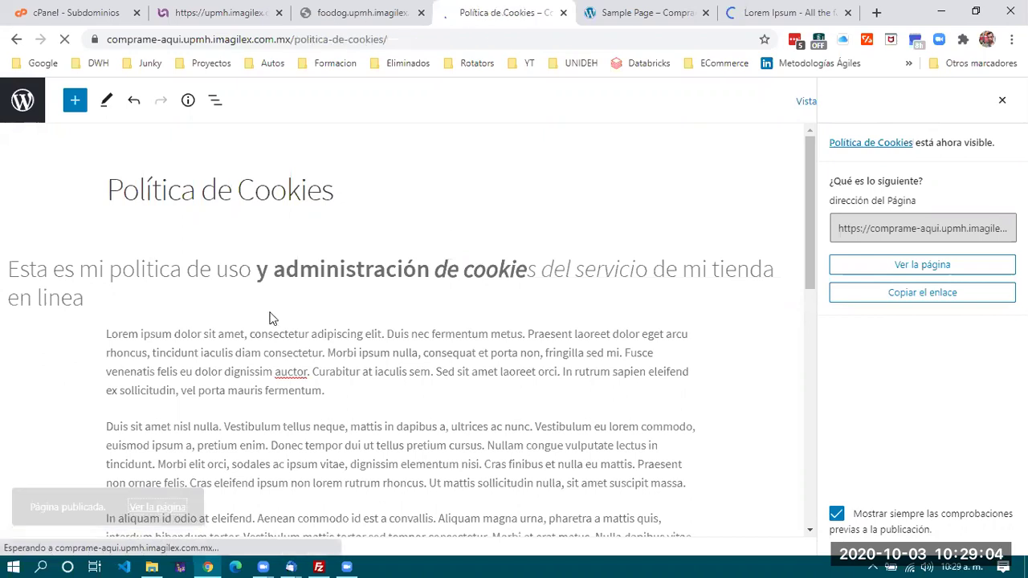
Examine the heading, paragraphs and numbered list of the published cookie policy page, as well as the store's navigation.
scroll(265, 293, down, 1)
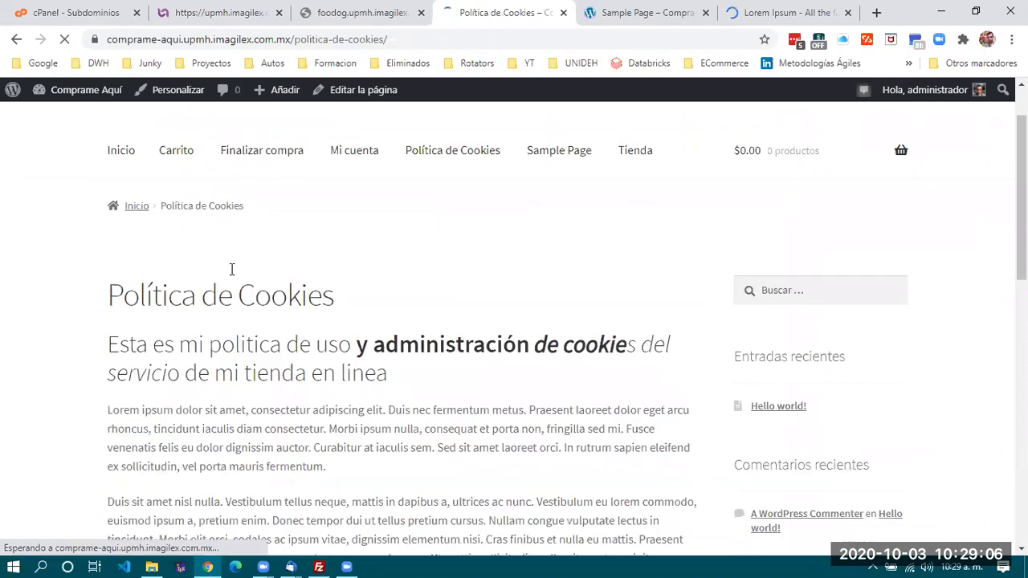
scroll(177, 225, down, 1)
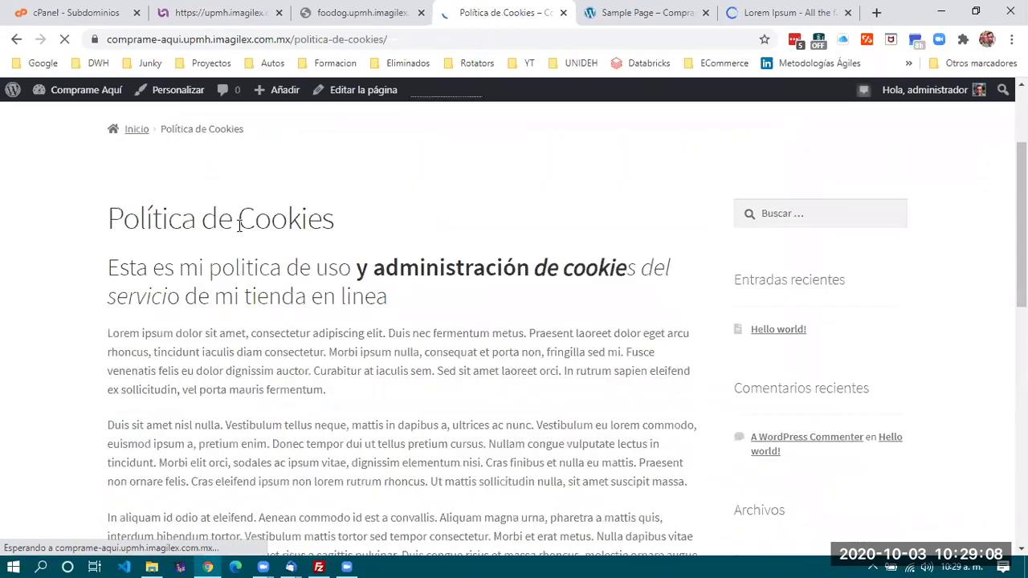
triple_click(334, 225)
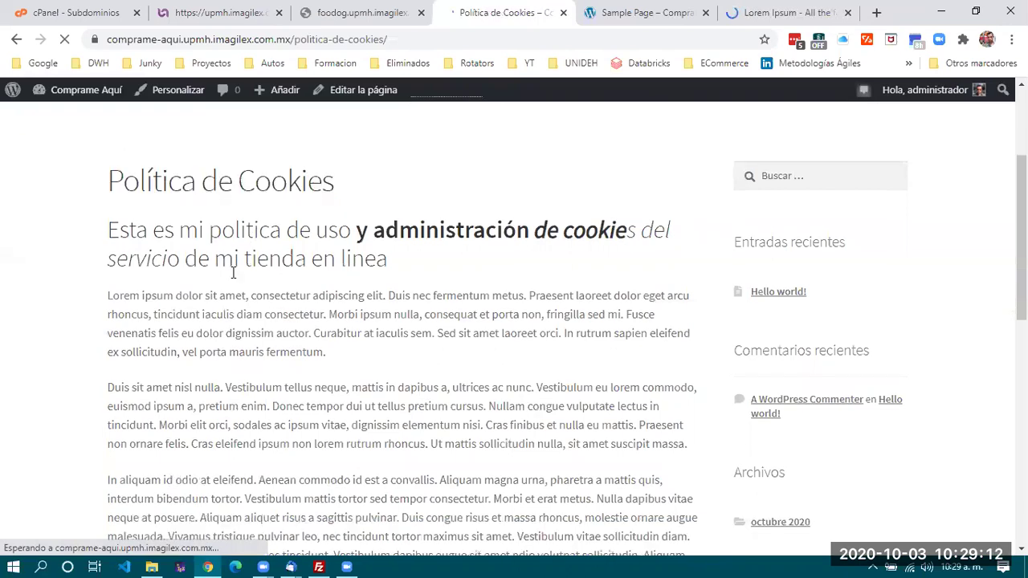
scroll(233, 273, down, 2)
scroll(233, 273, up, 1)
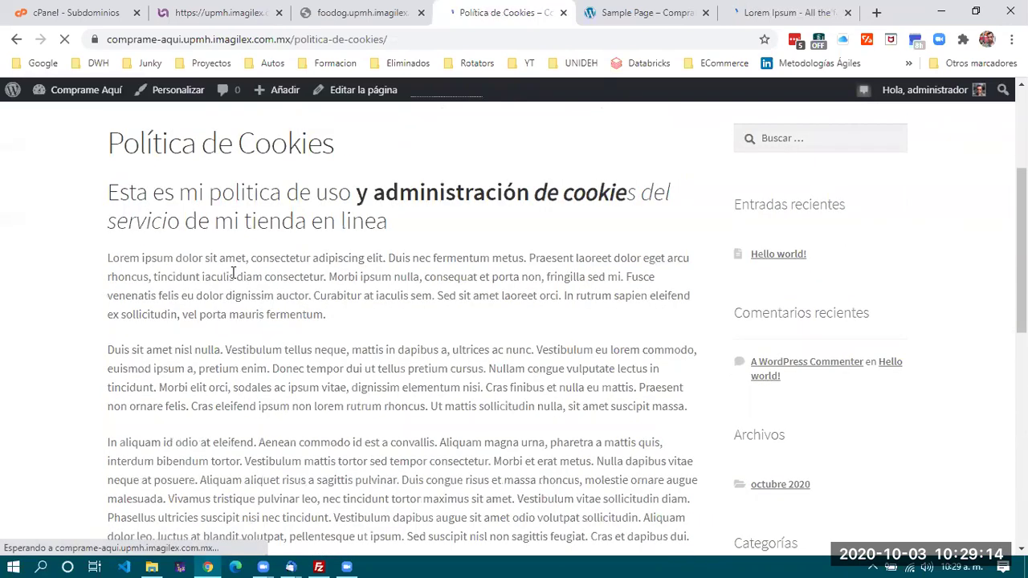
scroll(233, 273, up, 3)
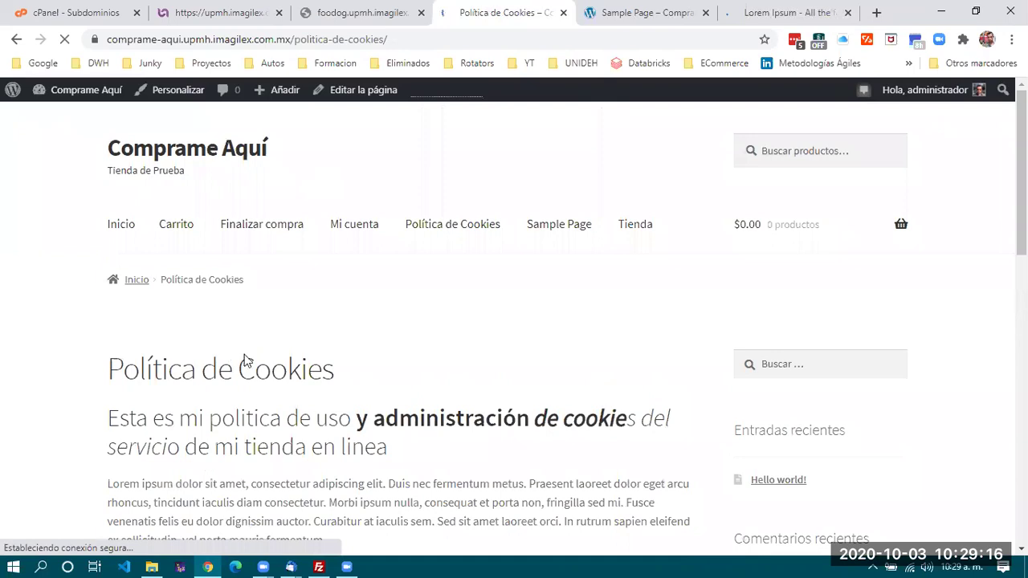
scroll(245, 361, down, 3)
drag(104, 267, 328, 400)
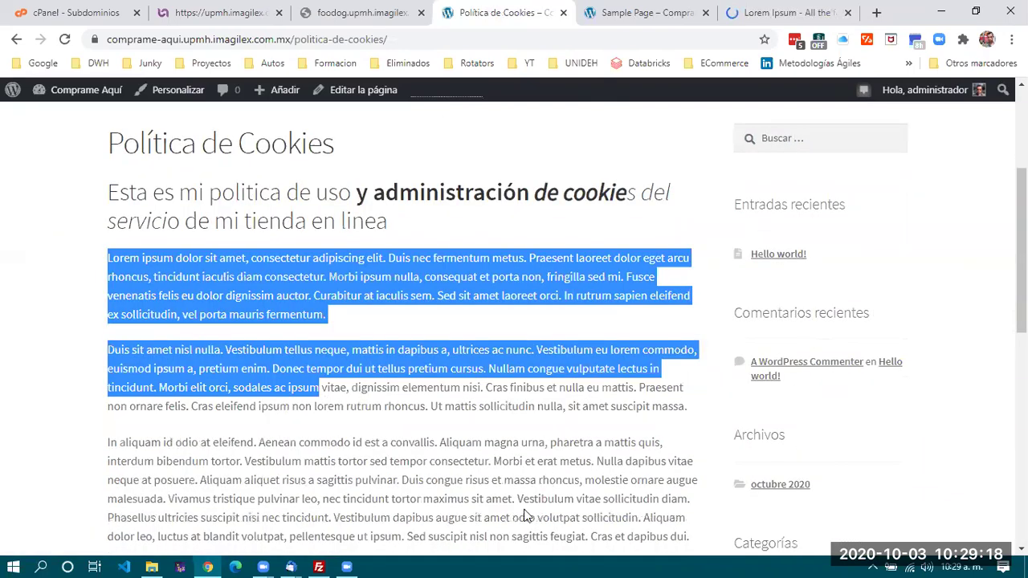
drag(526, 517, 526, 506)
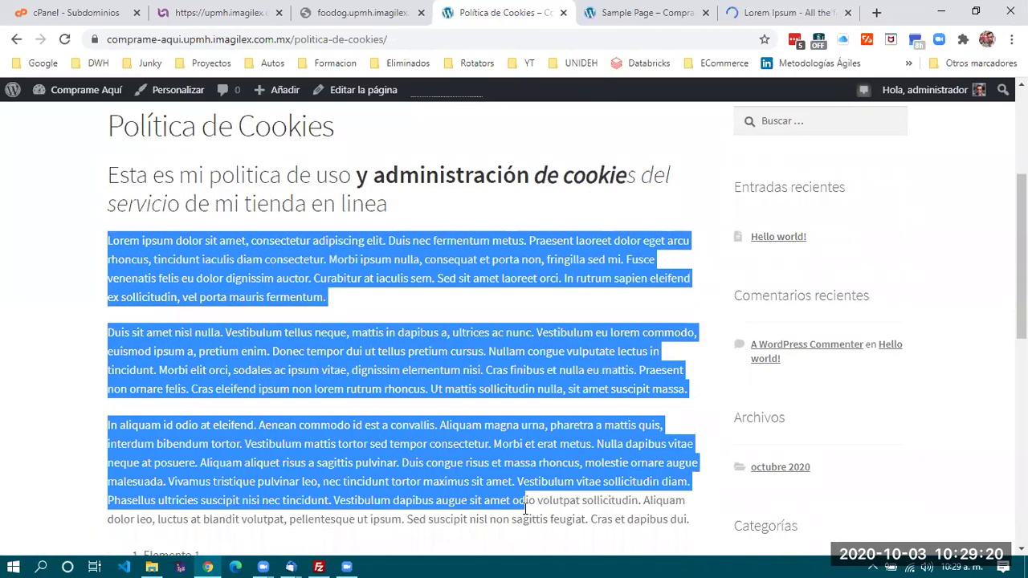
click(525, 508)
scroll(525, 507, down, 5)
scroll(161, 359, down, 1)
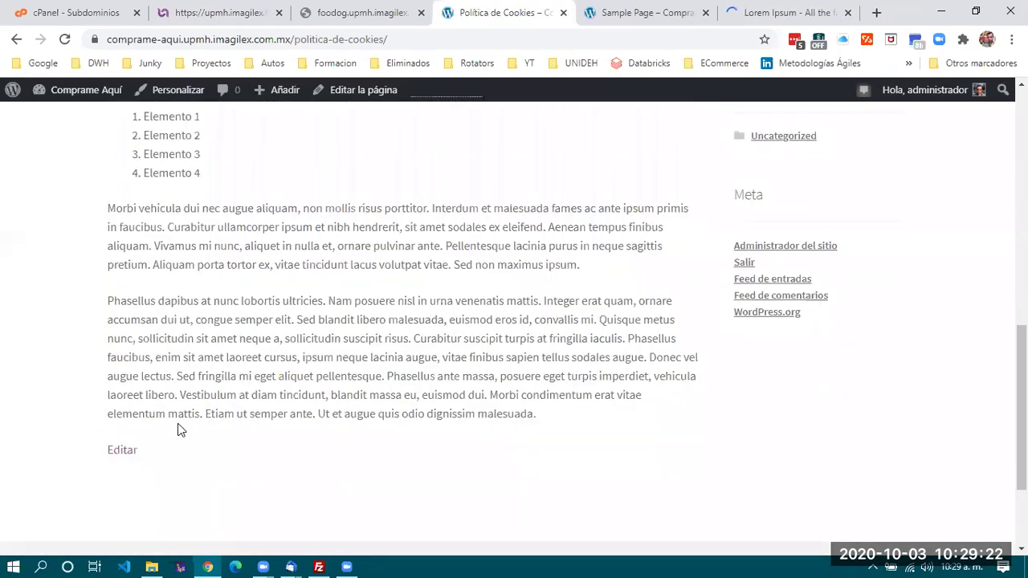
scroll(481, 417, up, 1)
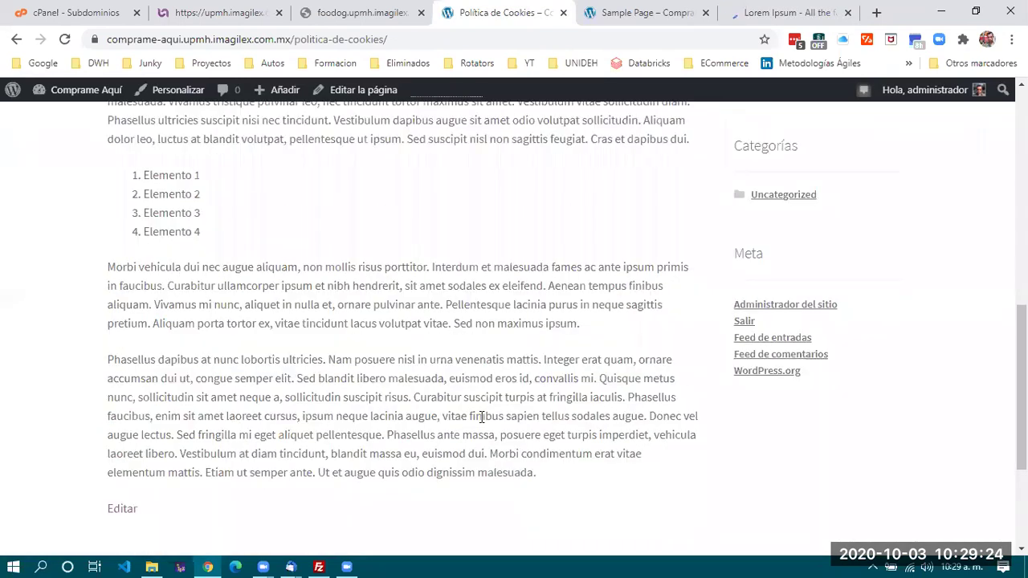
scroll(481, 417, up, 15)
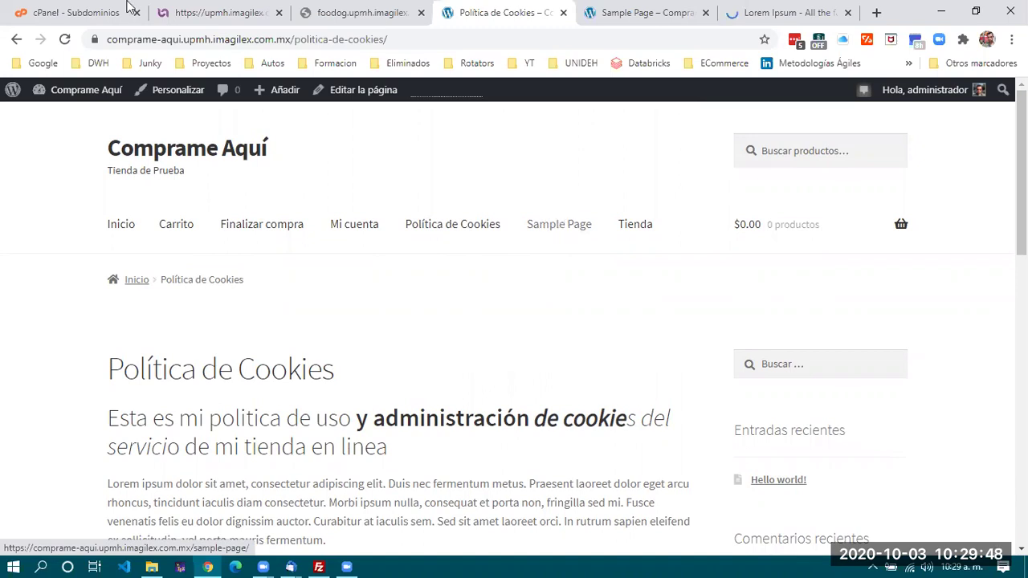
Go back to the page editor and leave it for the list of all the site's pages.
click(16, 40)
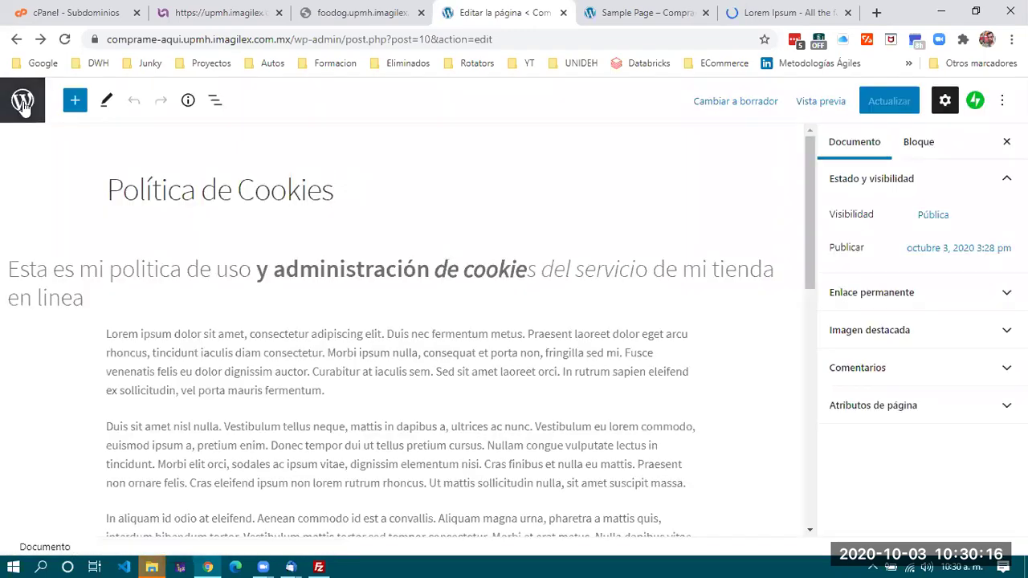
click(24, 107)
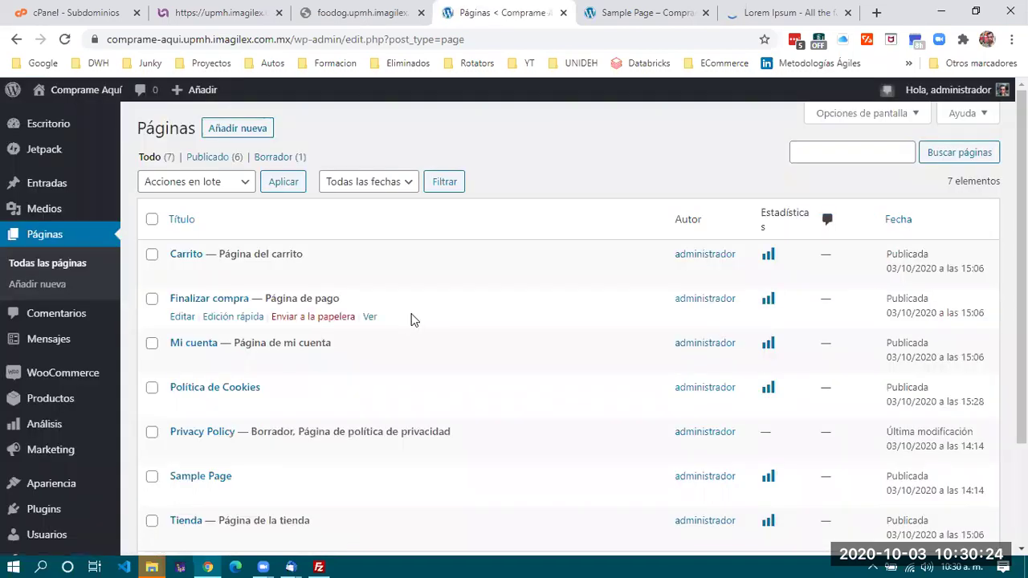
scroll(185, 405, down, 1)
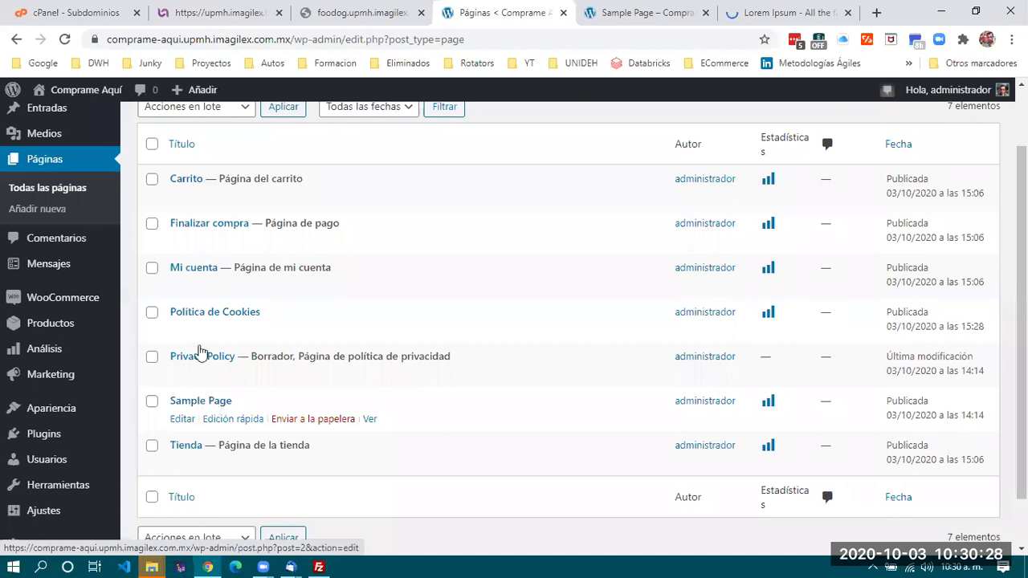
scroll(201, 353, down, 1)
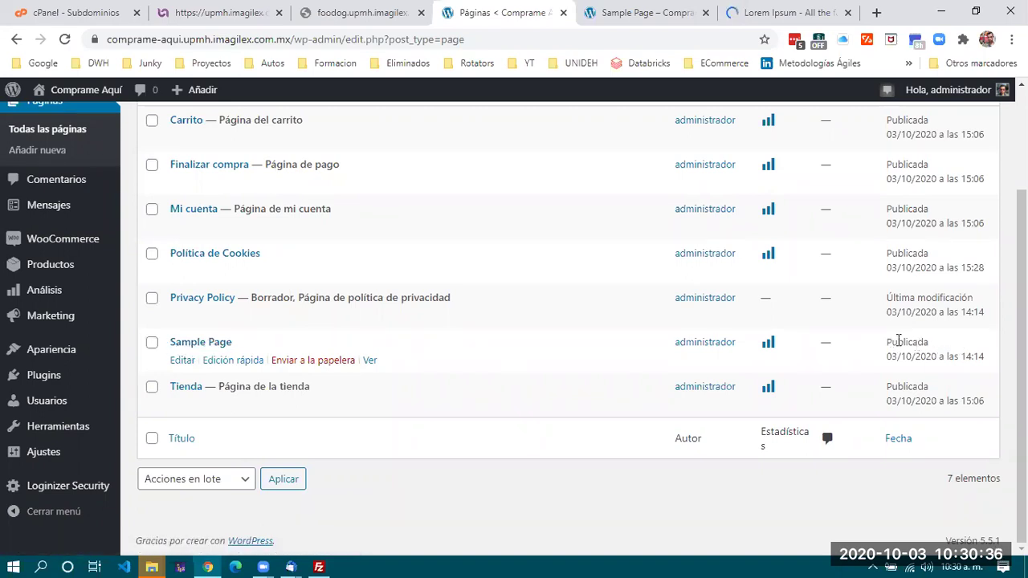
Use quick edit on "Sample Page" to set its status to Borrador and update it.
double_click(891, 343)
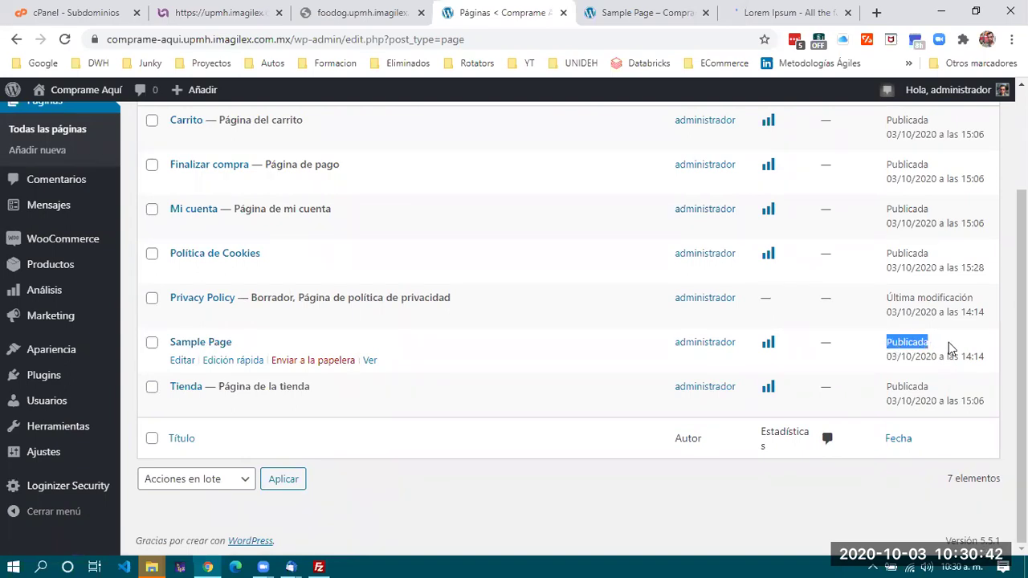
scroll(907, 353, up, 1)
scroll(918, 382, down, 1)
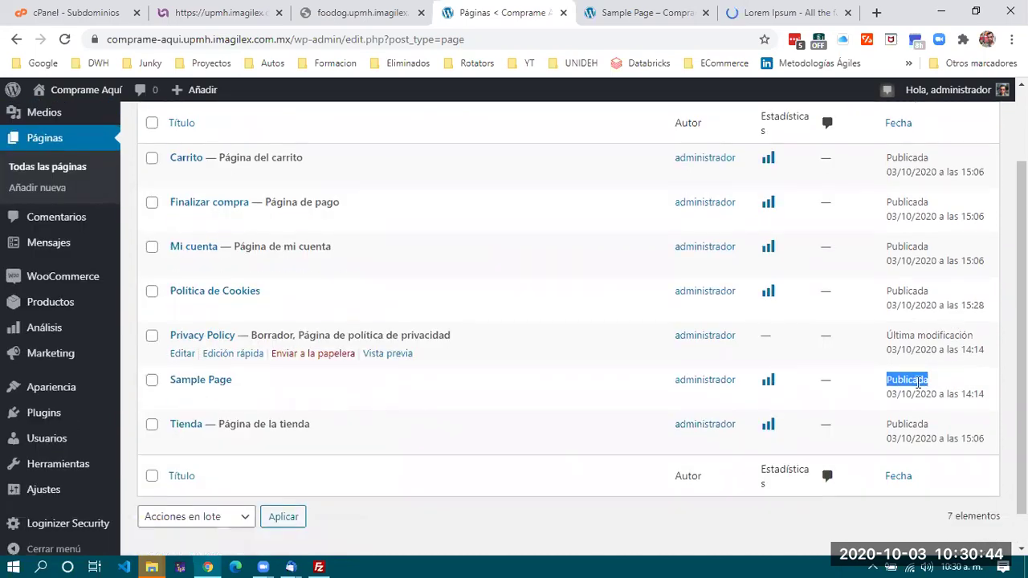
scroll(918, 383, down, 1)
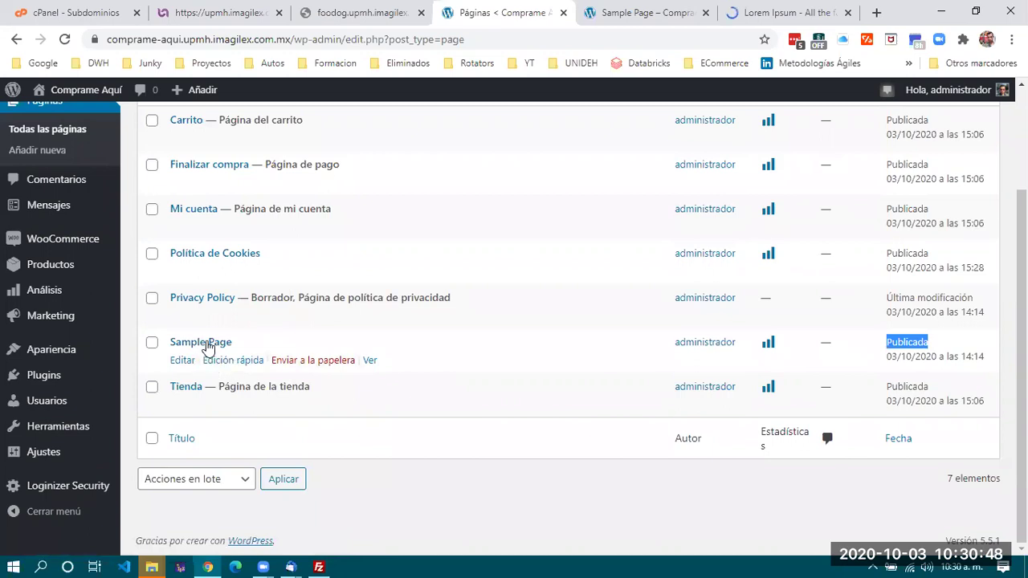
click(225, 363)
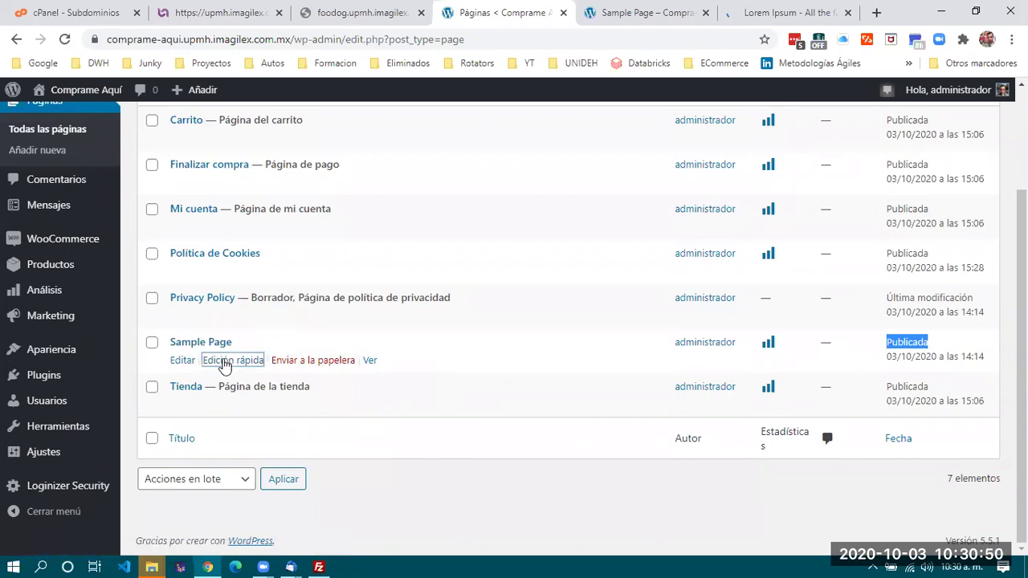
scroll(562, 470, down, 2)
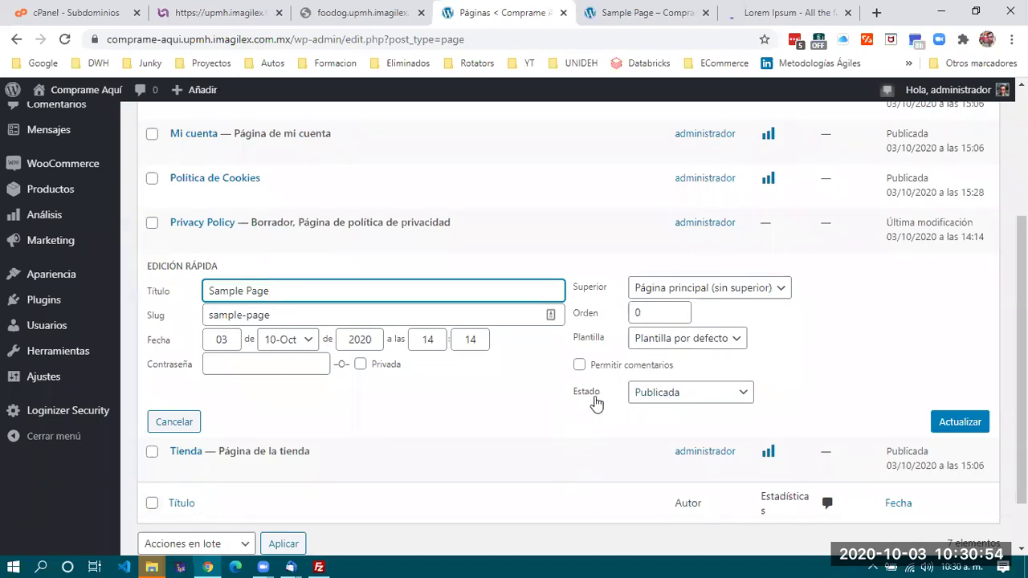
click(692, 401)
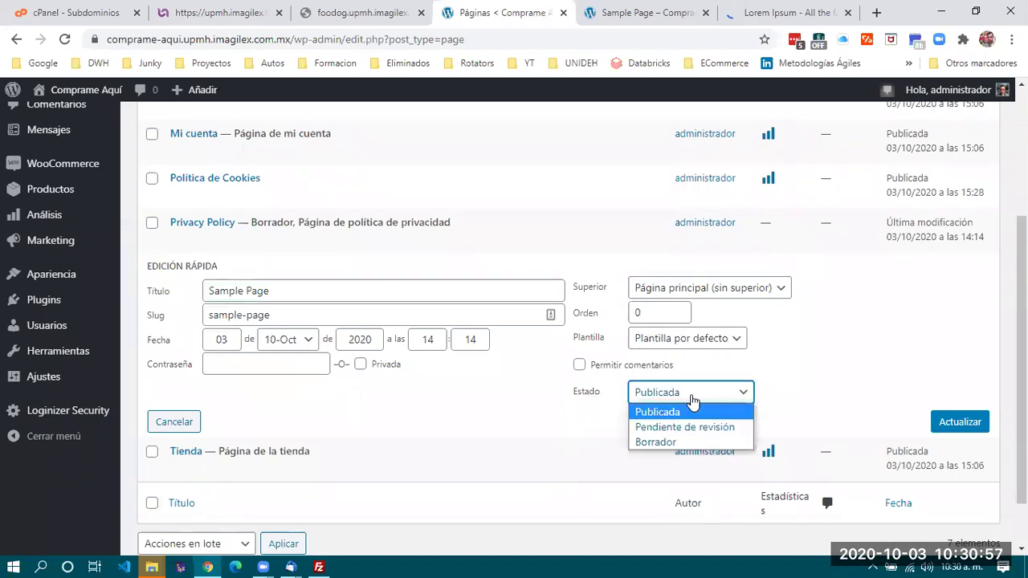
click(688, 443)
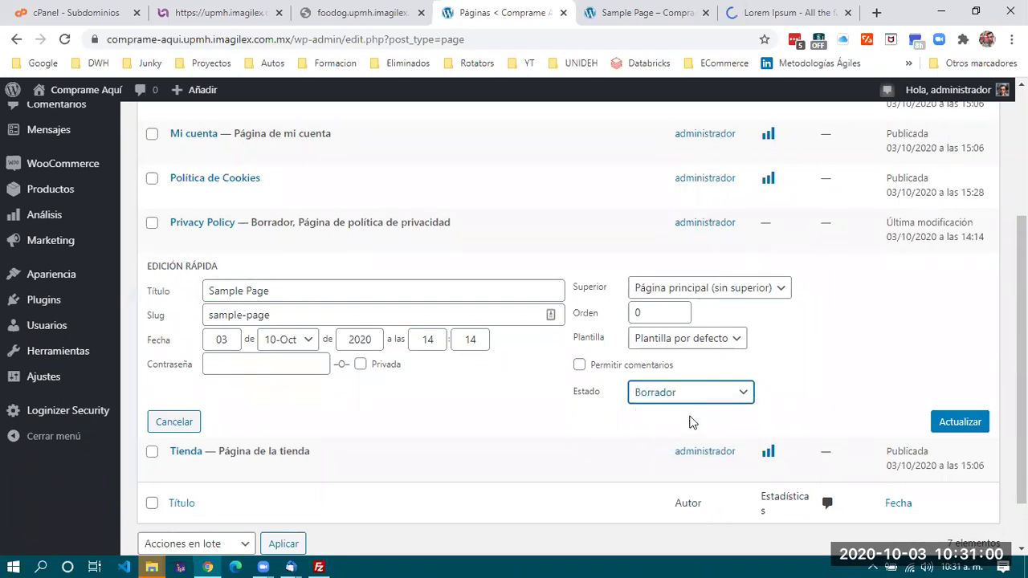
click(960, 422)
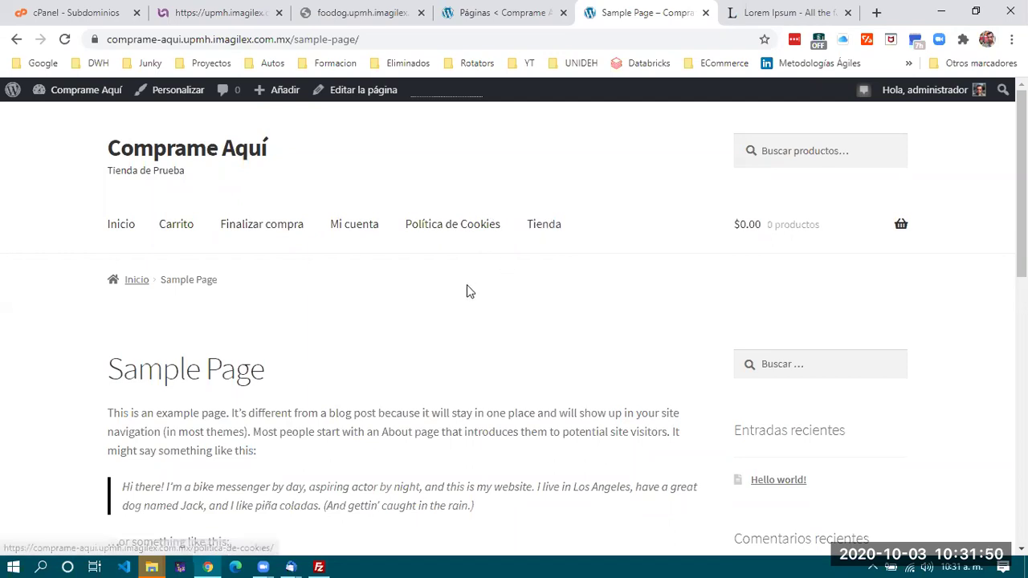
Look over "Sample Page" on the store's site after its change to draft.
scroll(461, 387, down, 1)
scroll(462, 387, down, 4)
scroll(459, 391, up, 5)
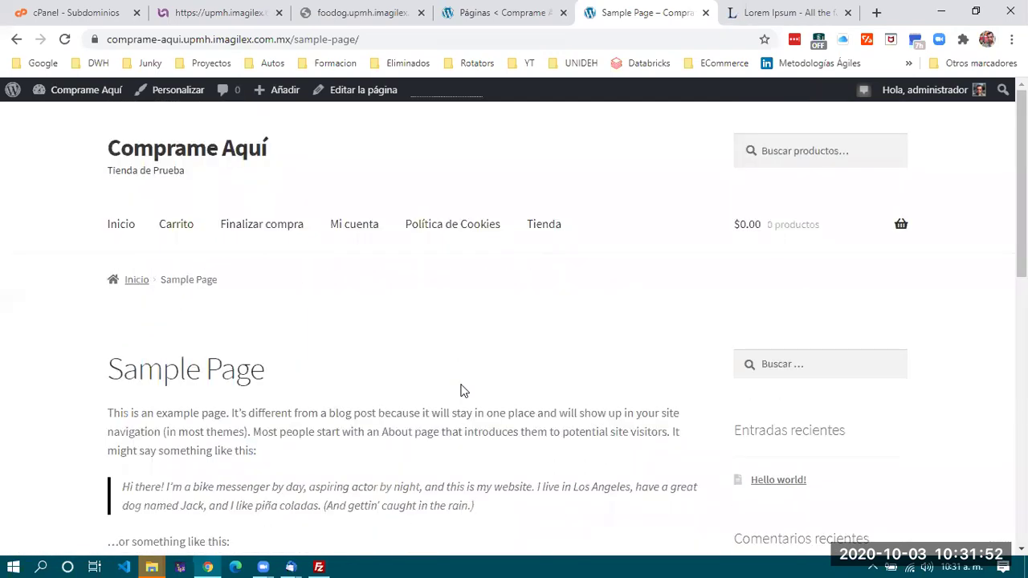